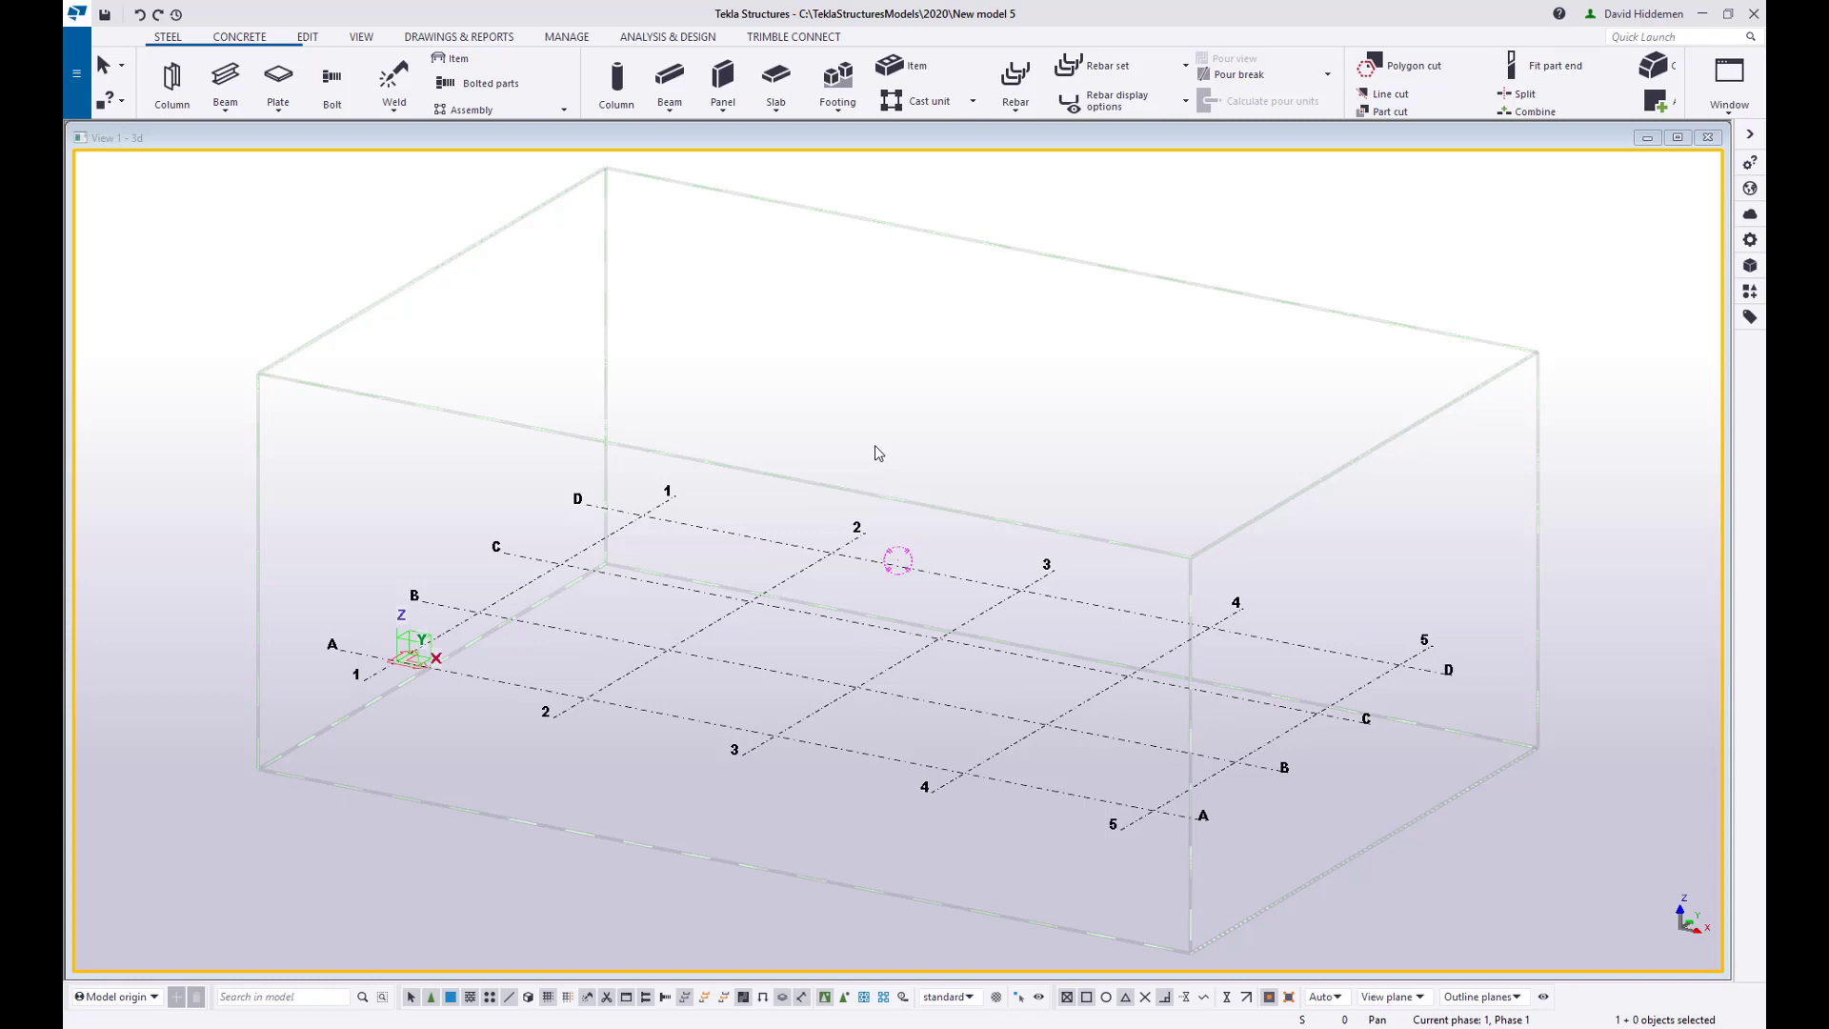
- Activate the 3D view showing the empty A–D, 1–5 grid of New model 5
left_click(922, 457)
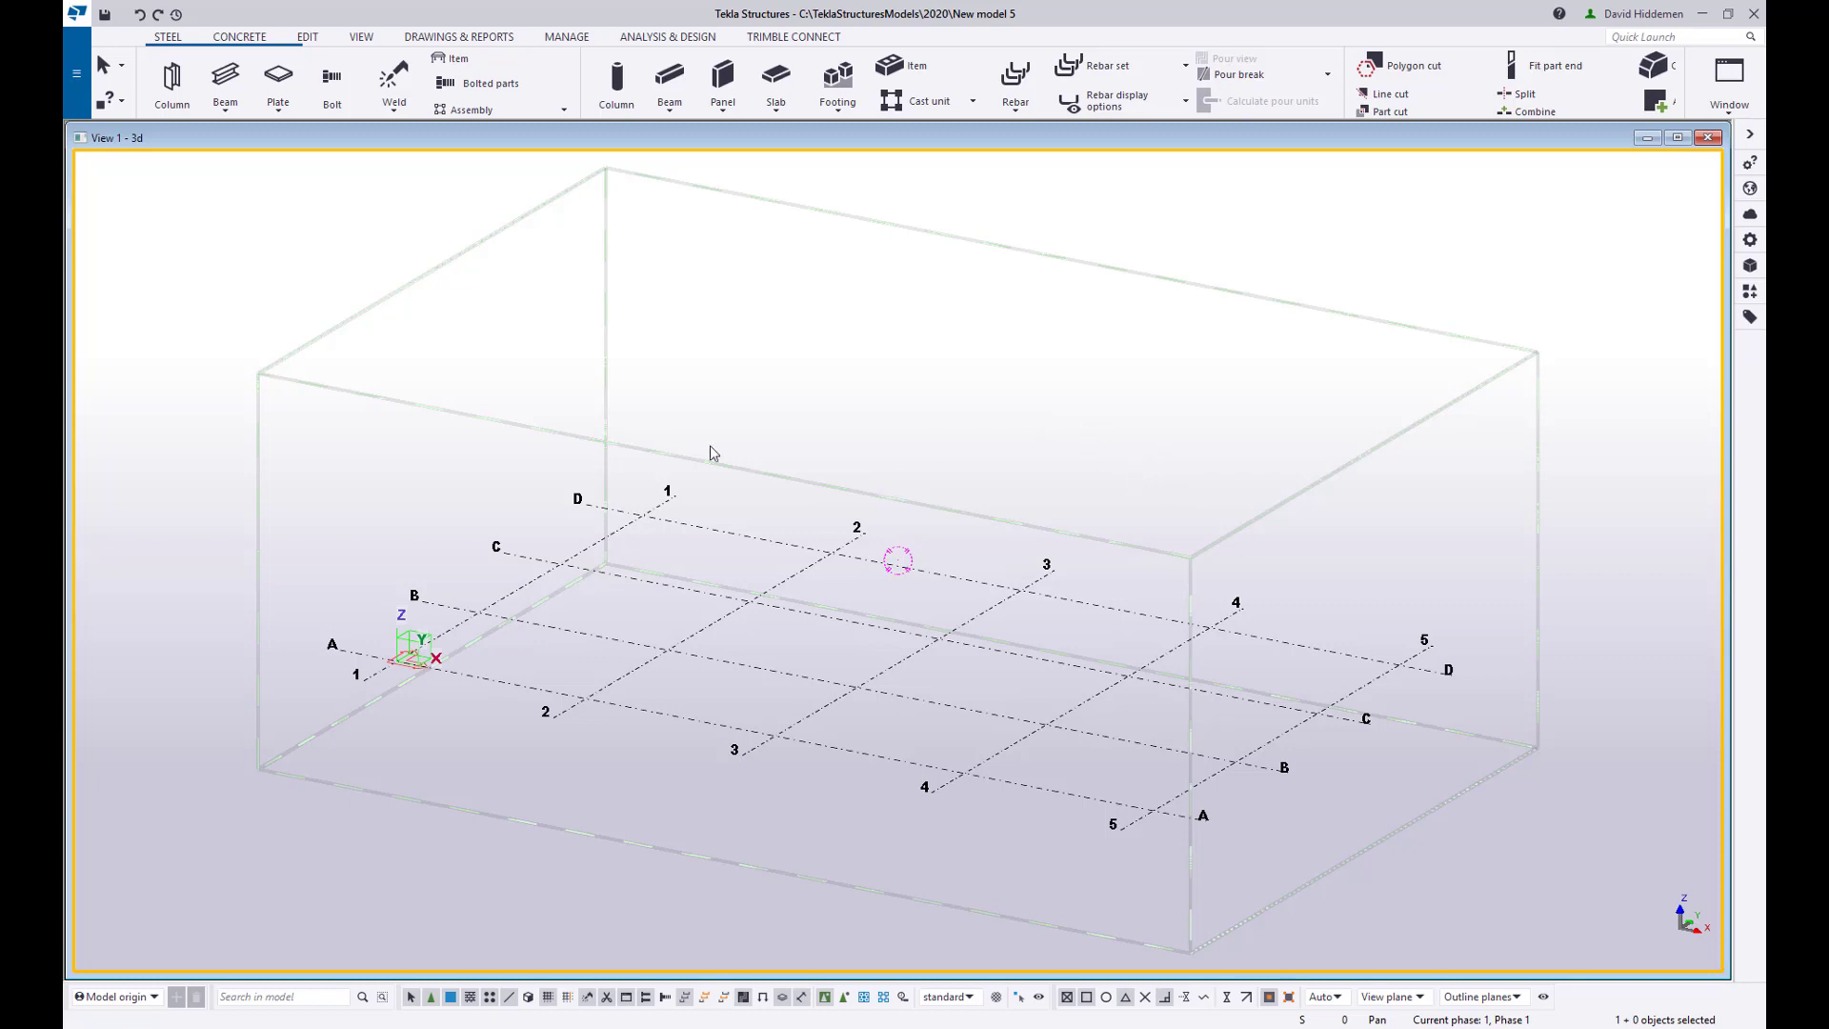
- Replace FAB-NAME on the Fabricator Information attributes with the fabricator's company name
left_click(82, 101)
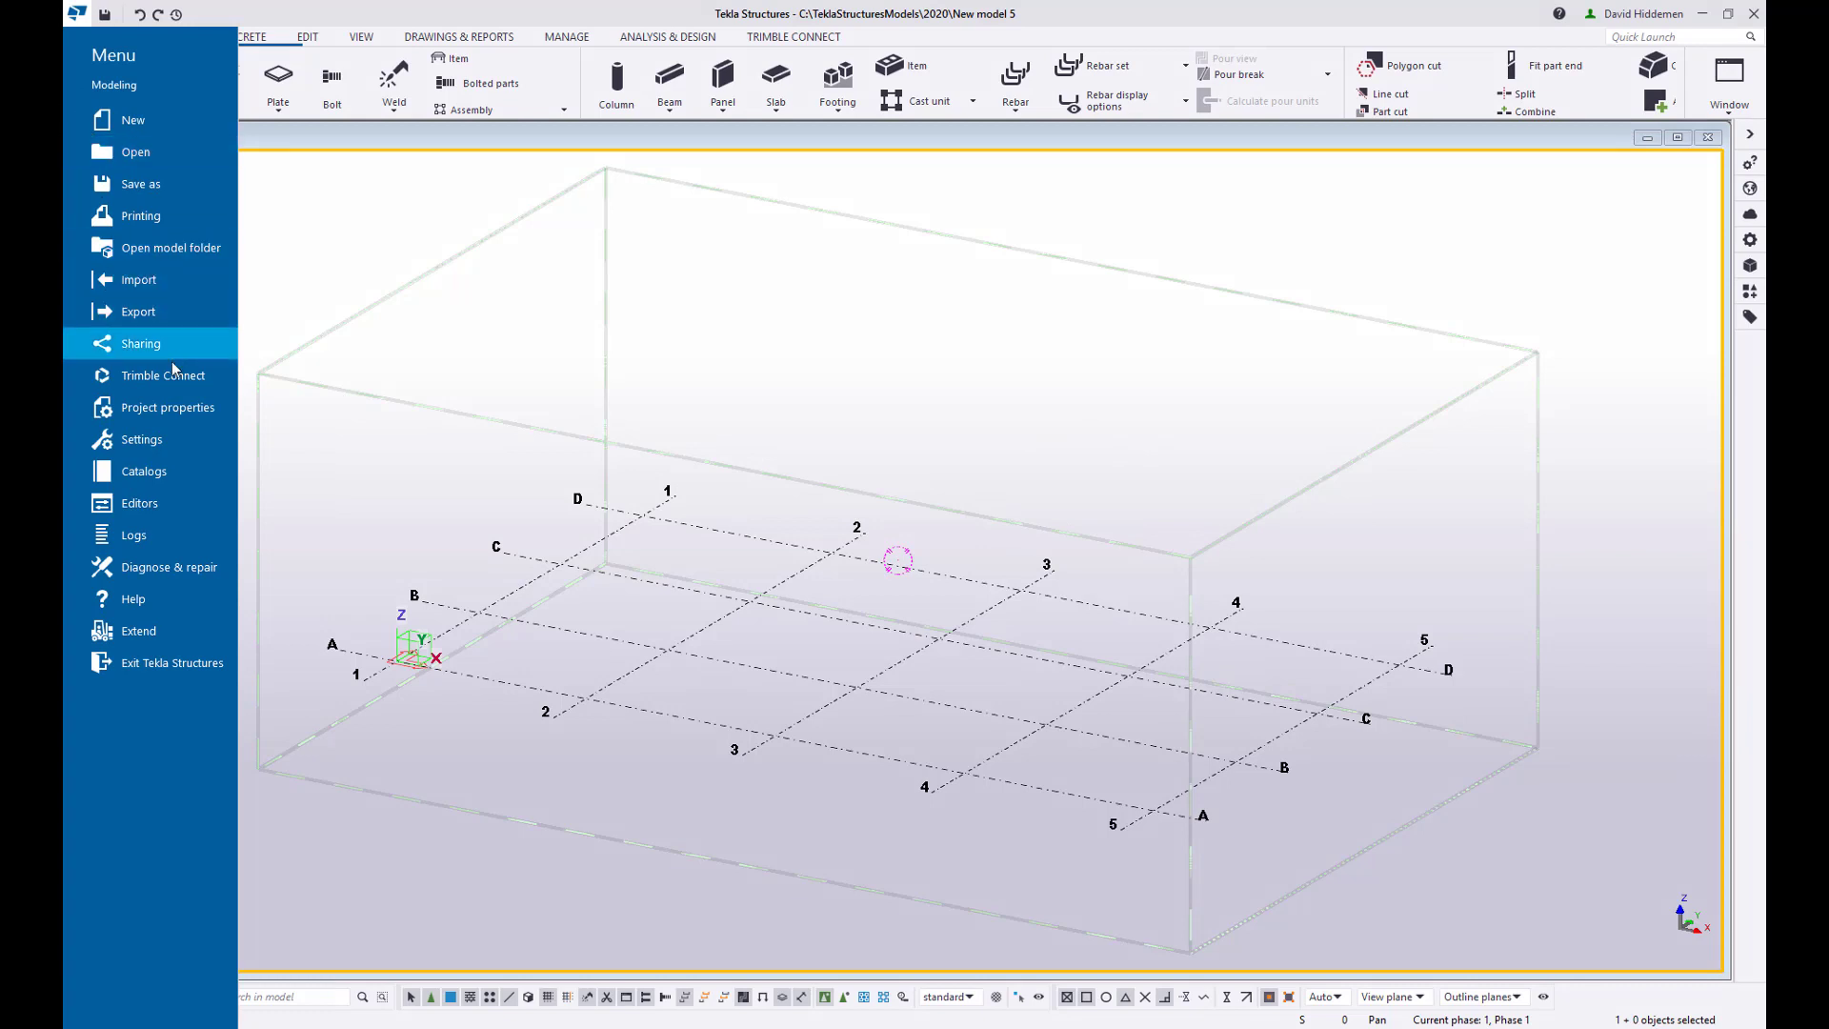
left_click(152, 407)
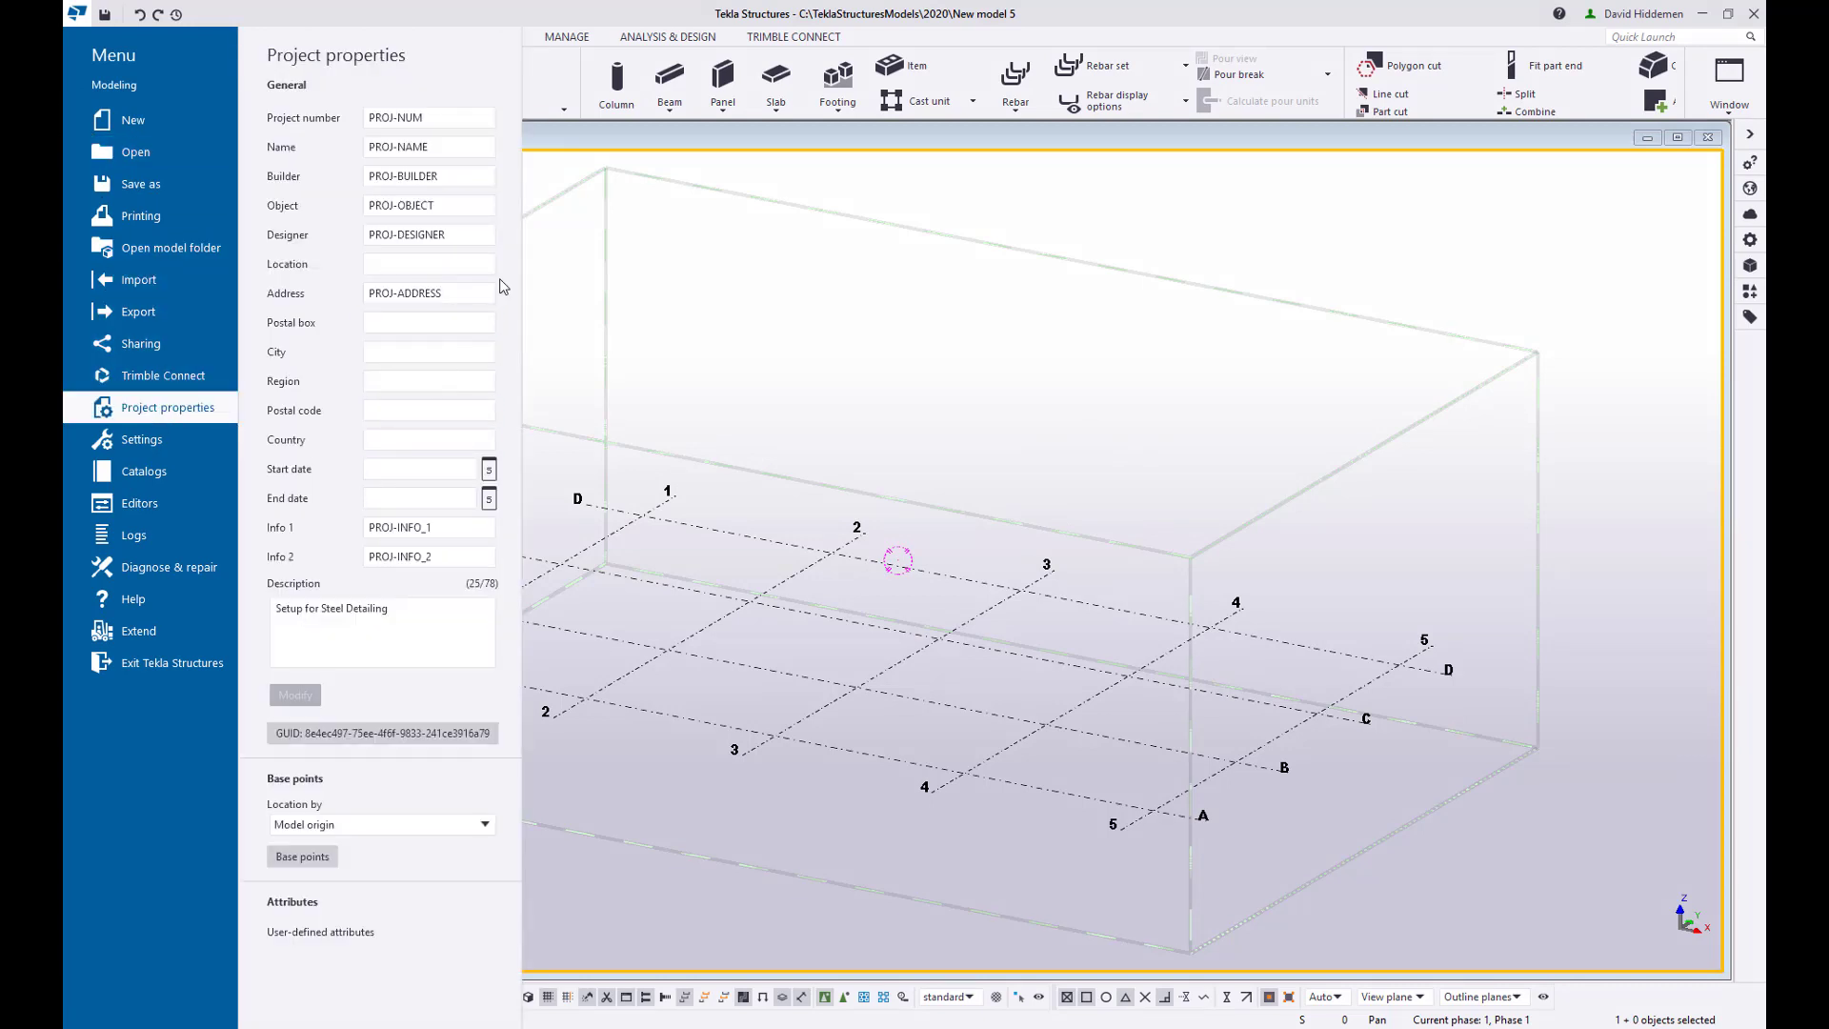
left_click(306, 936)
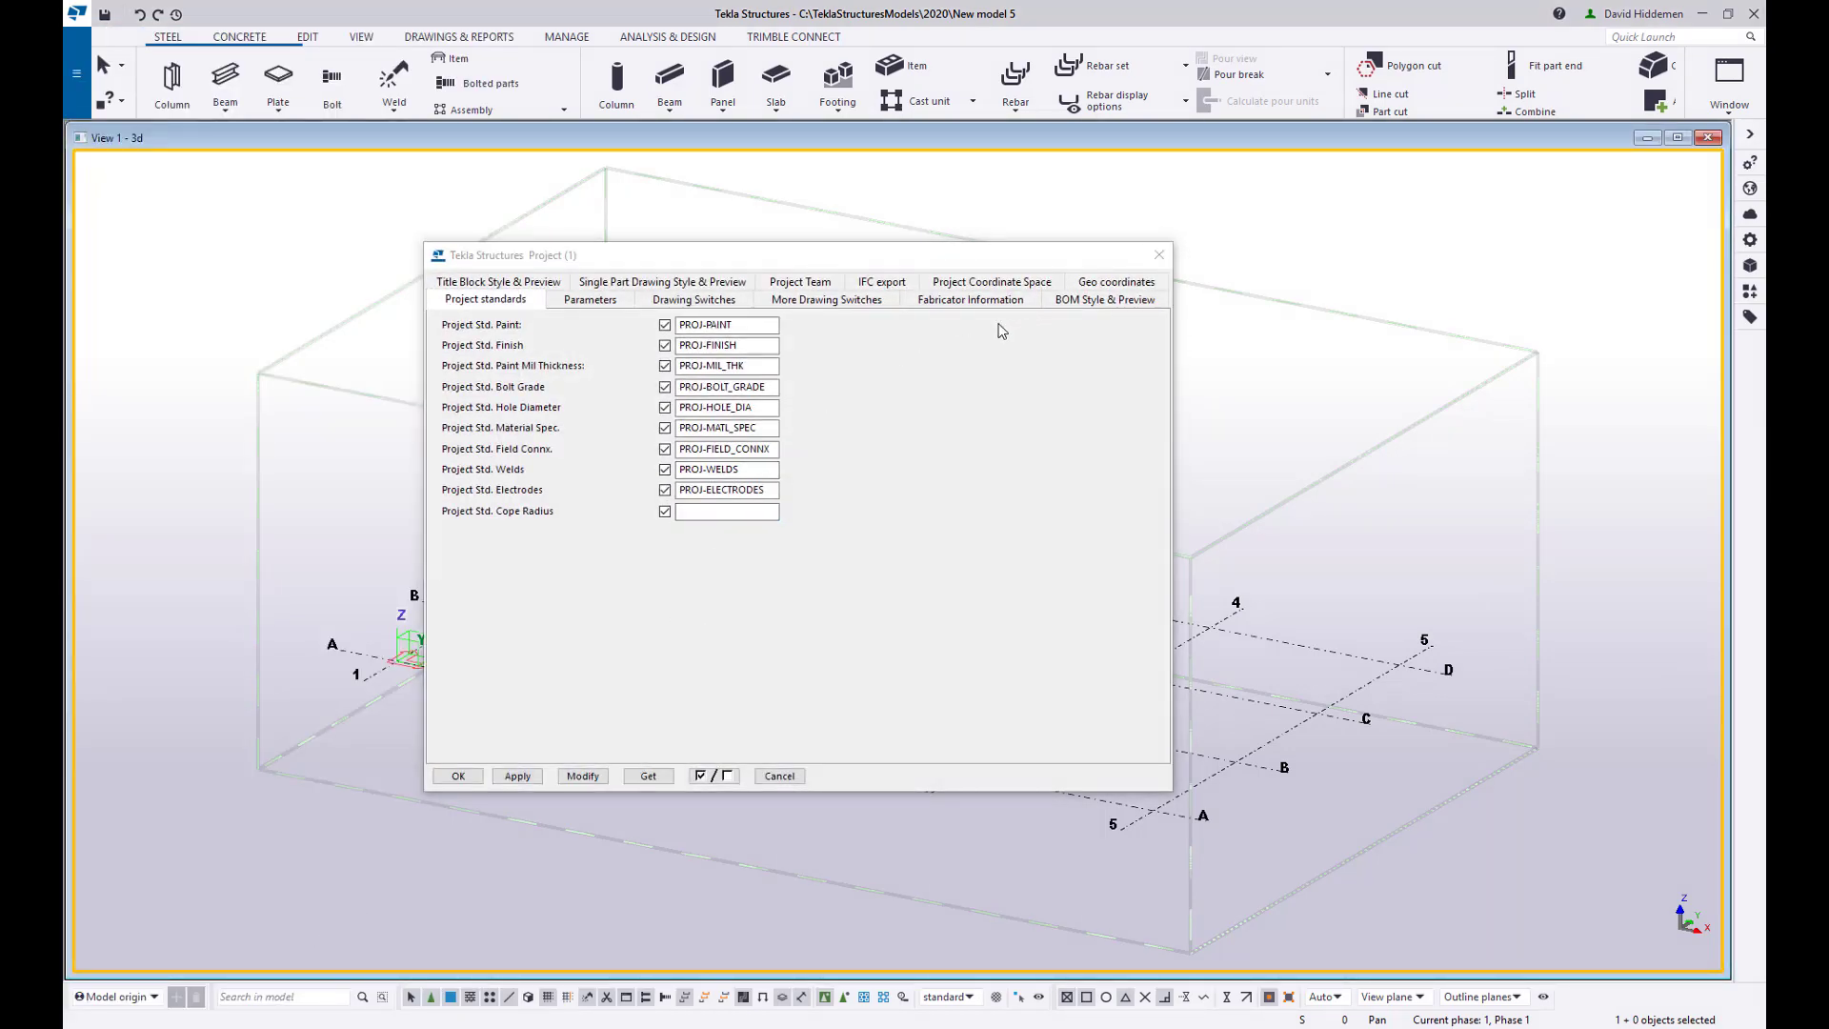
left_click(970, 299)
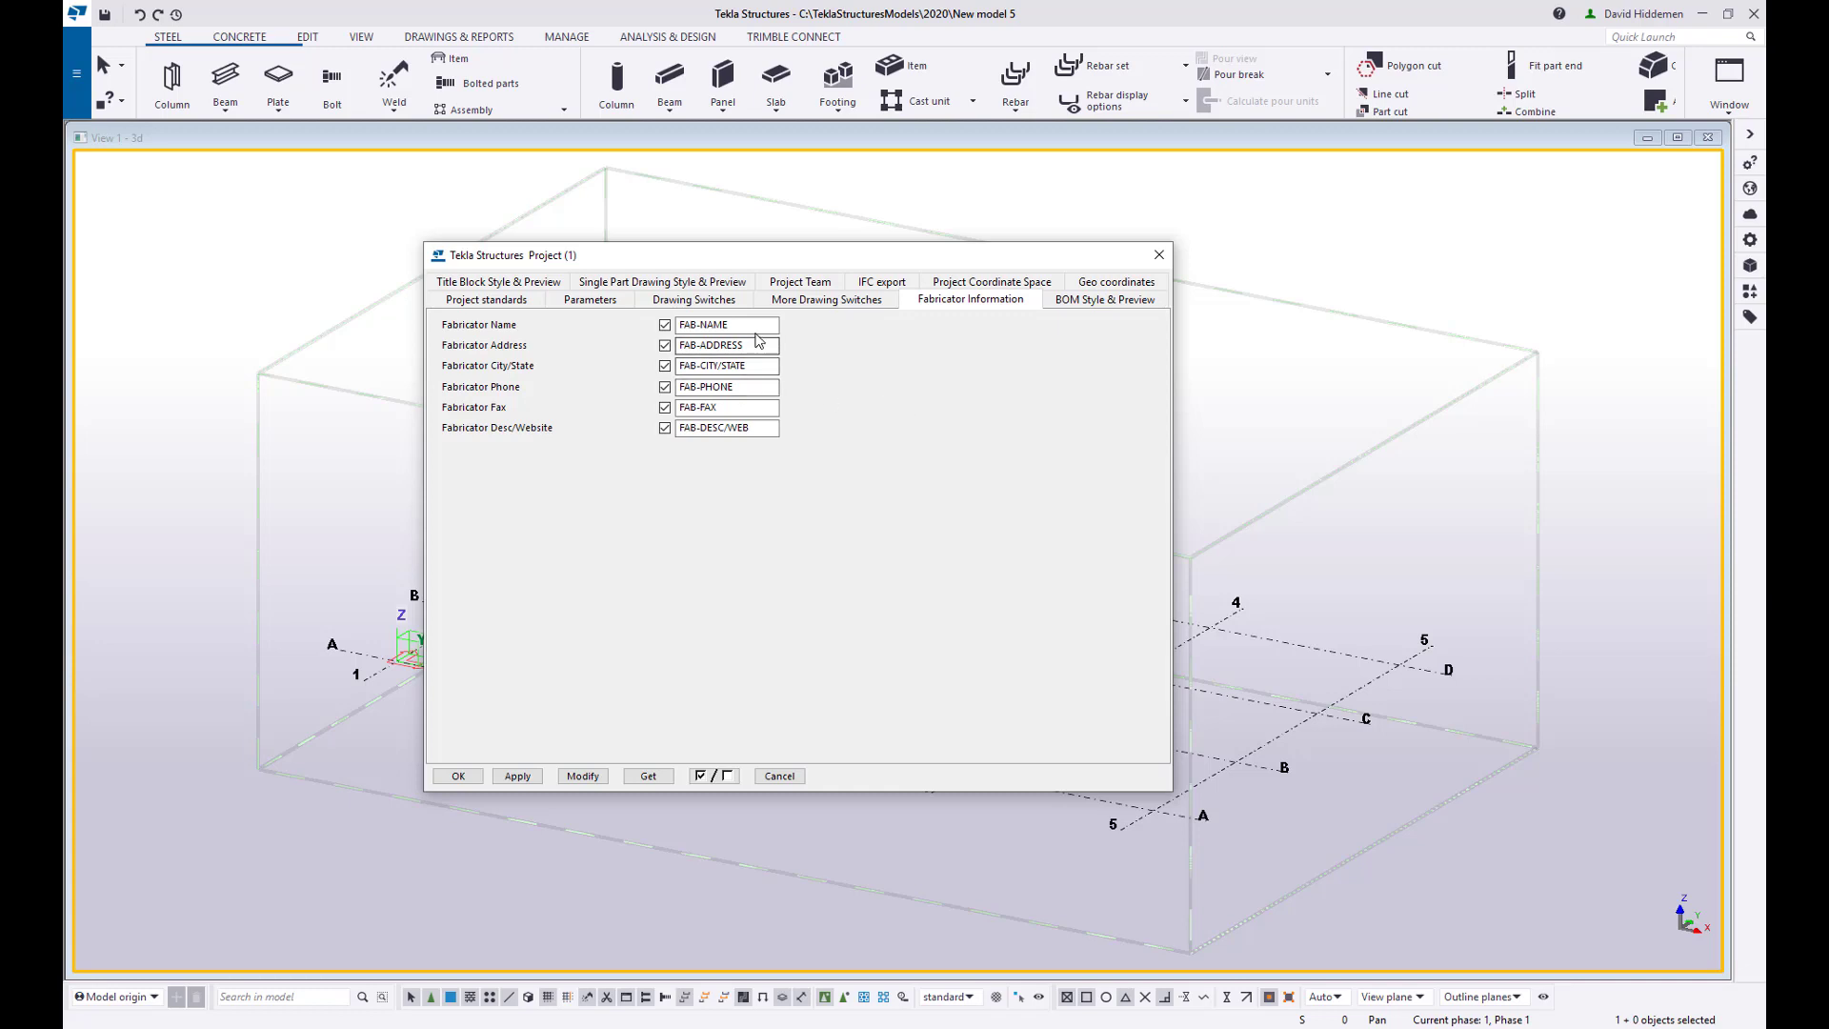
left_click_drag(761, 326, 560, 360)
type("Dave ")
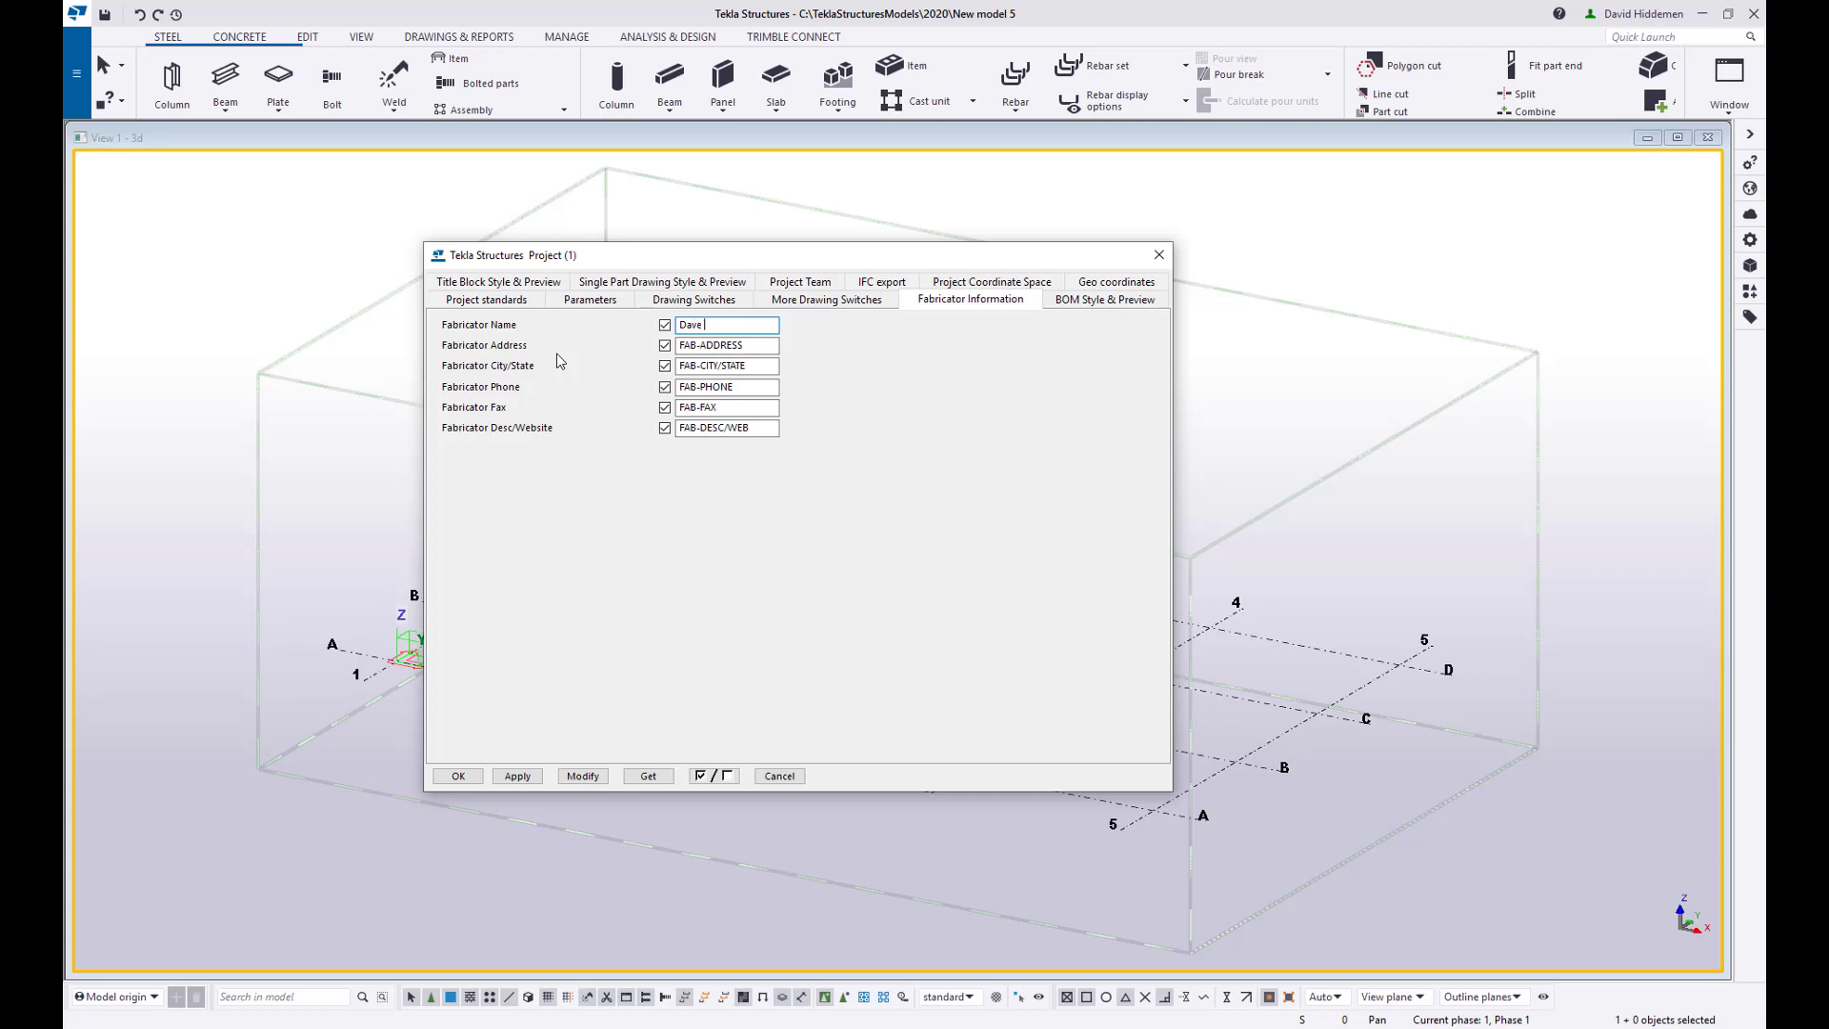
type("Steel Fab")
- Set the project's title block style to Style3 and apply it
left_click(538, 285)
left_click(771, 326)
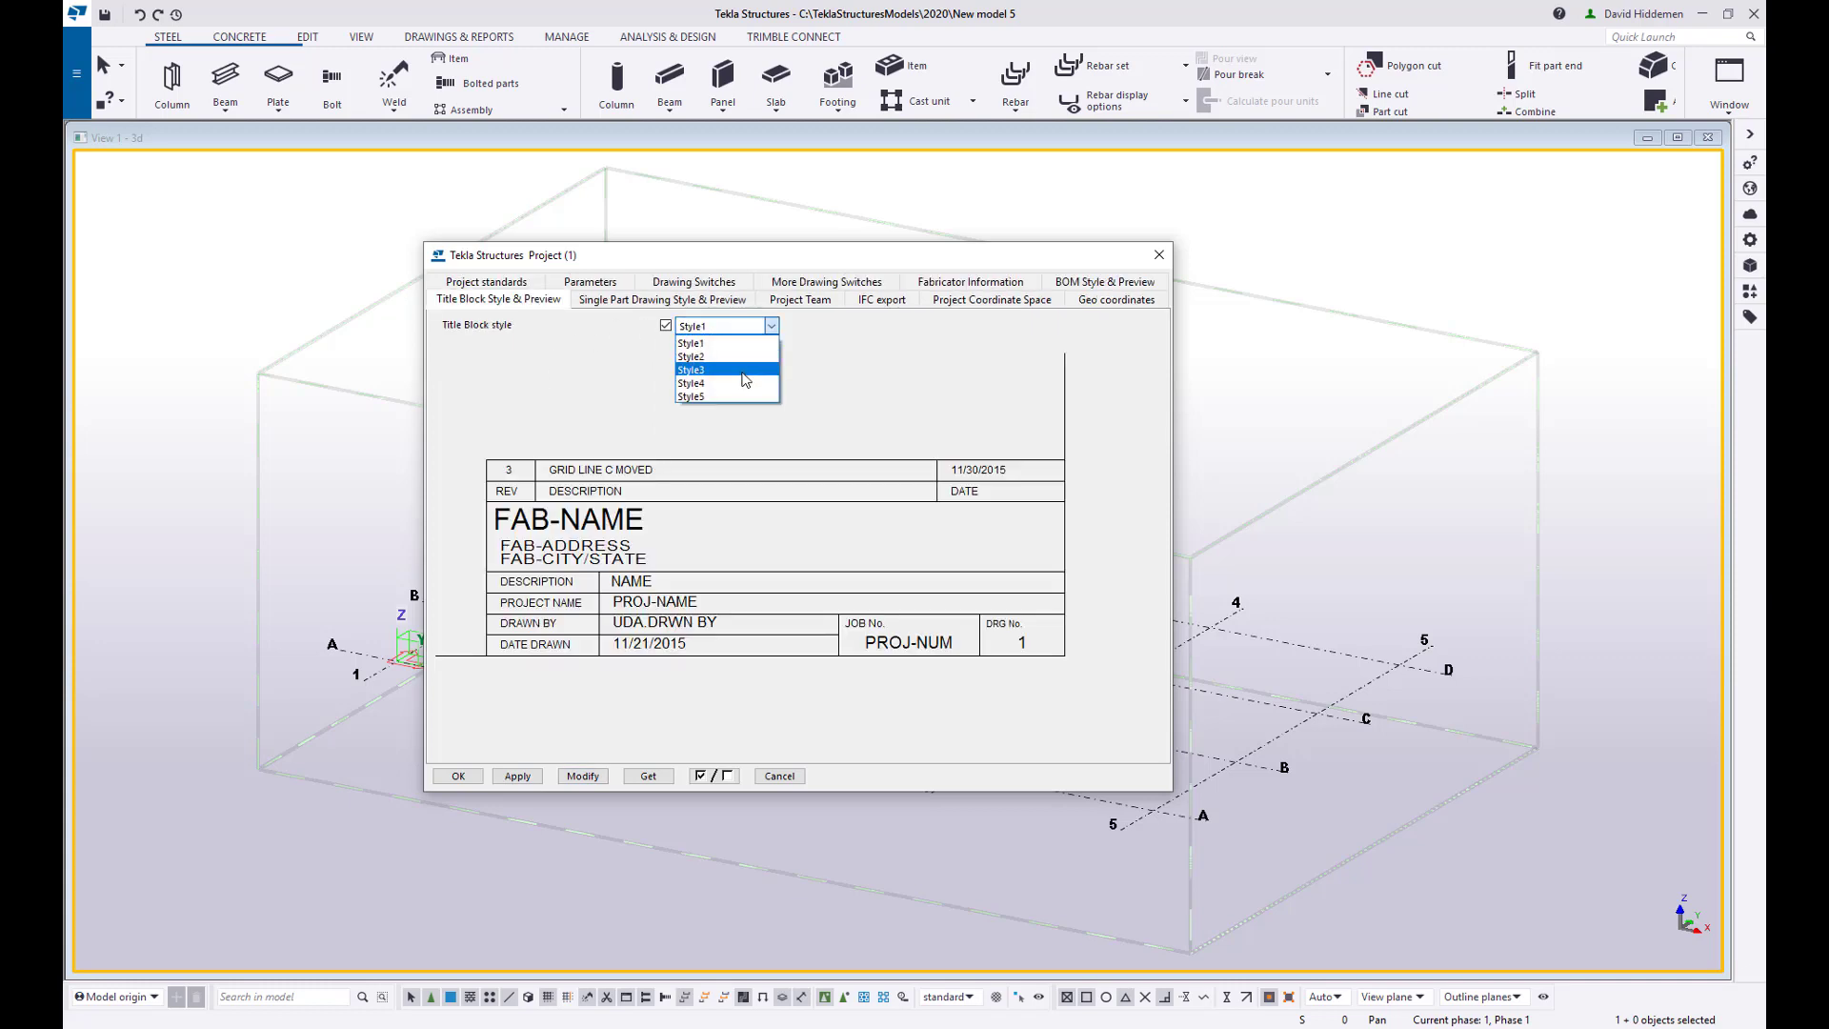
left_click(744, 374)
left_click(582, 775)
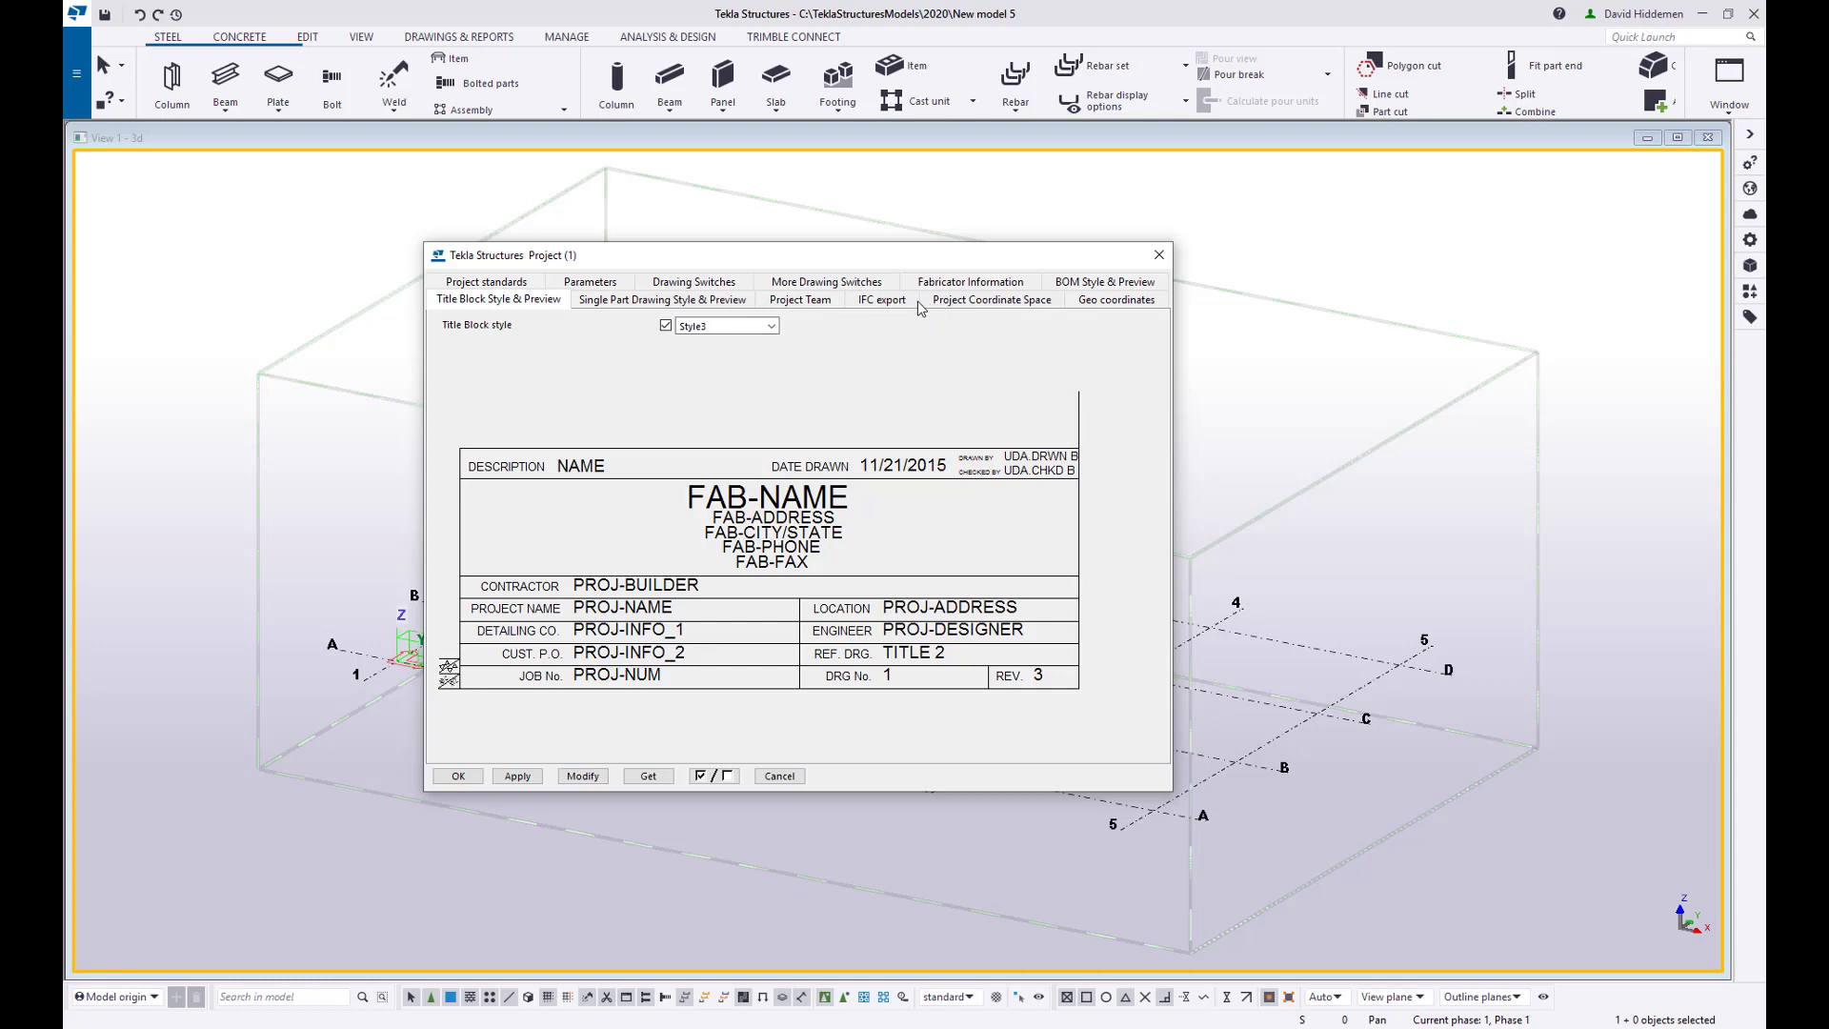
- Set the bill of material style to Style4, apply, and close the project attributes
left_click(1064, 283)
left_click(771, 326)
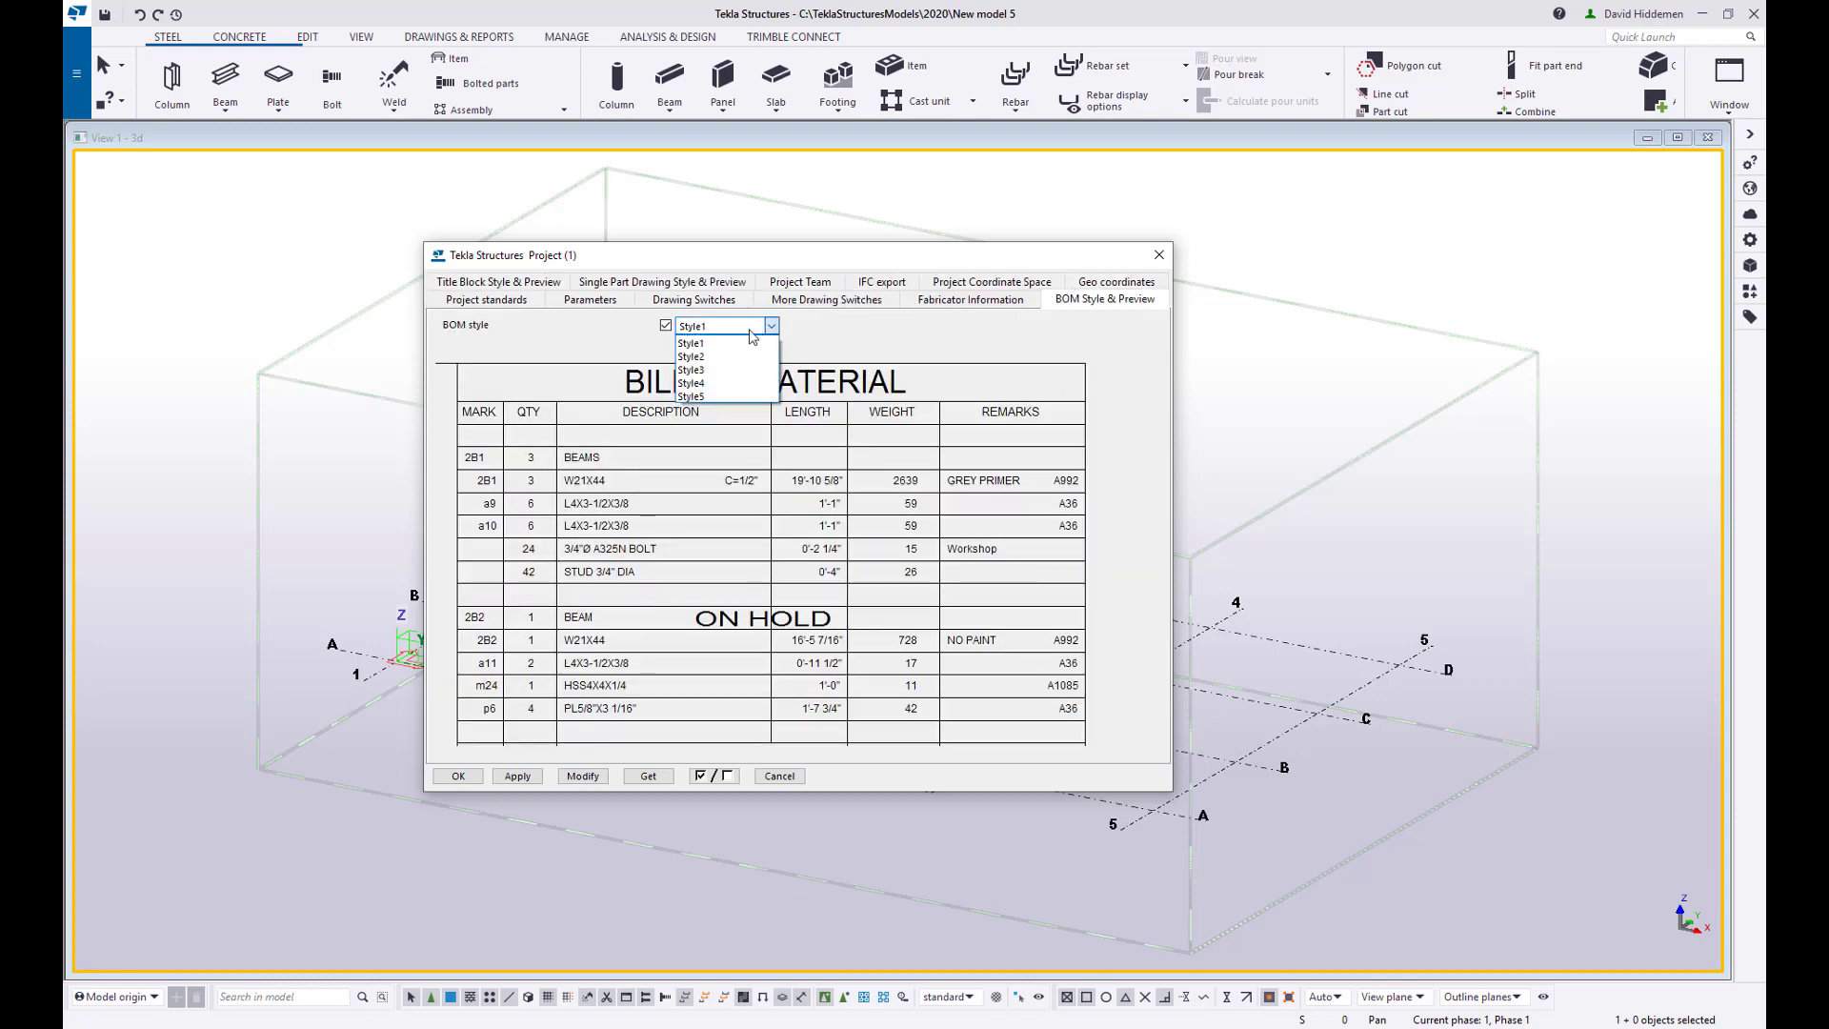
left_click(724, 383)
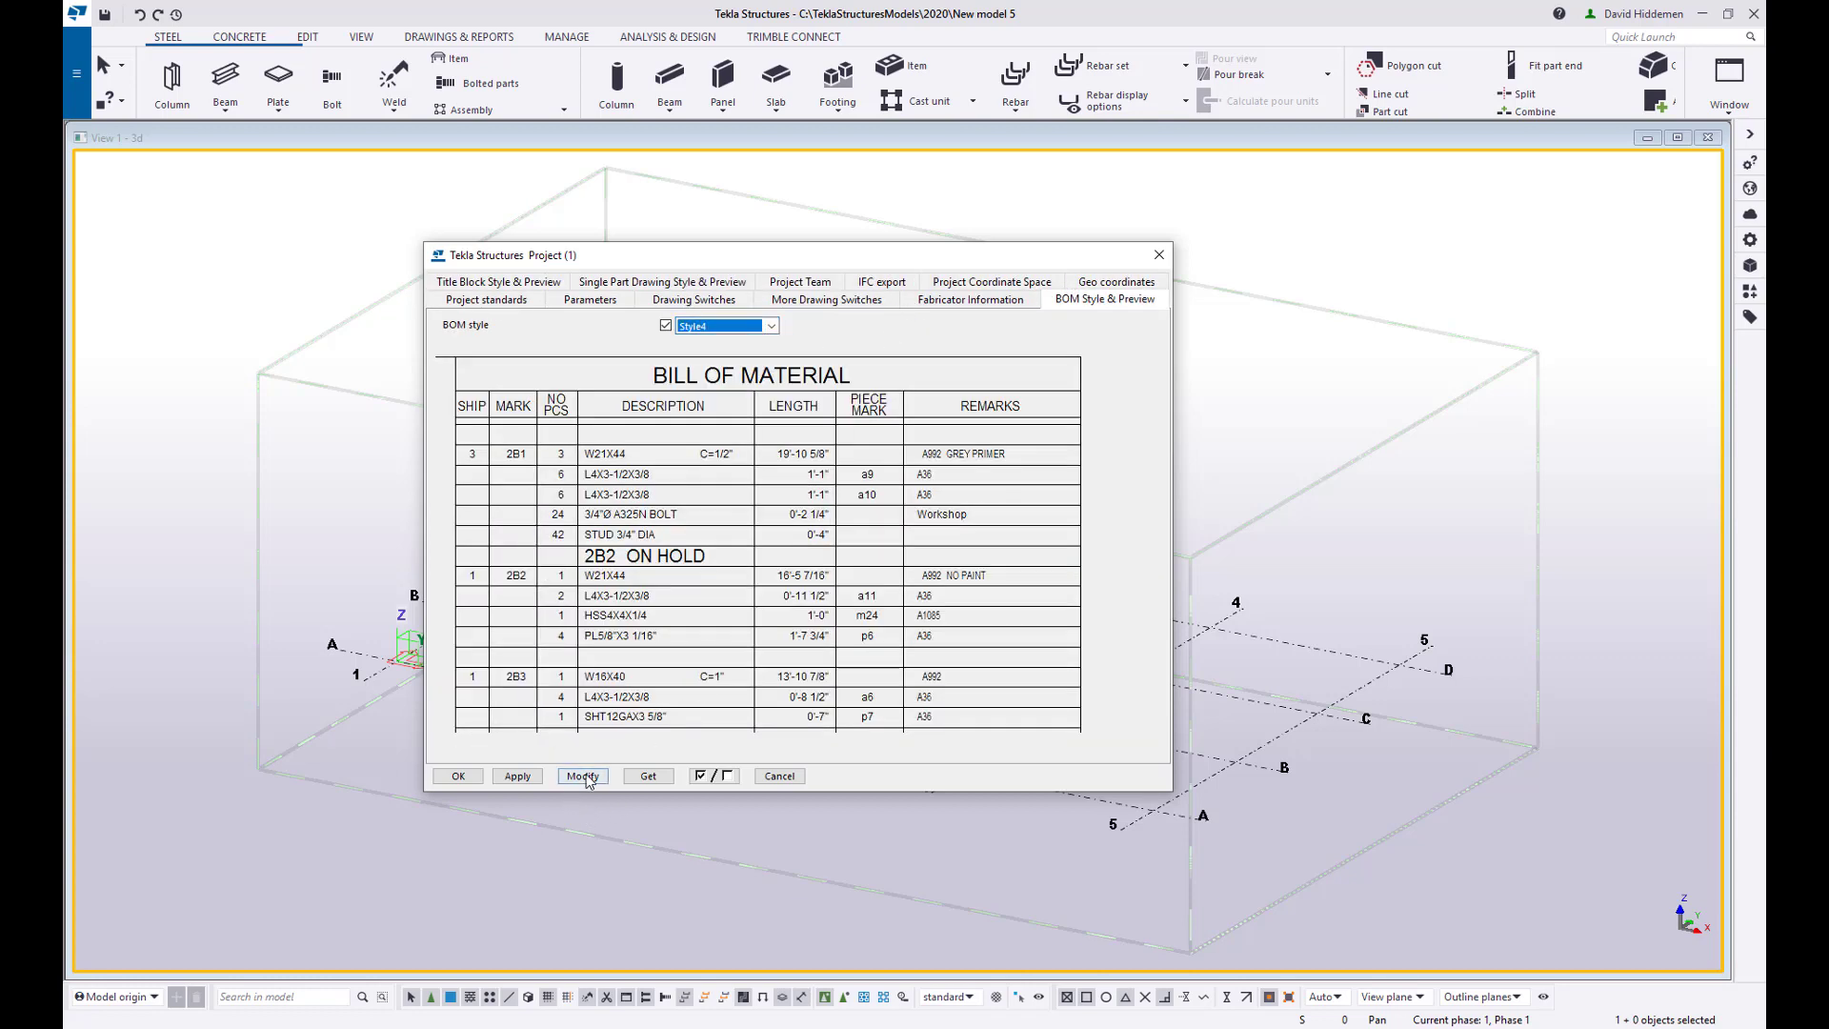
left_click(582, 776)
left_click(462, 775)
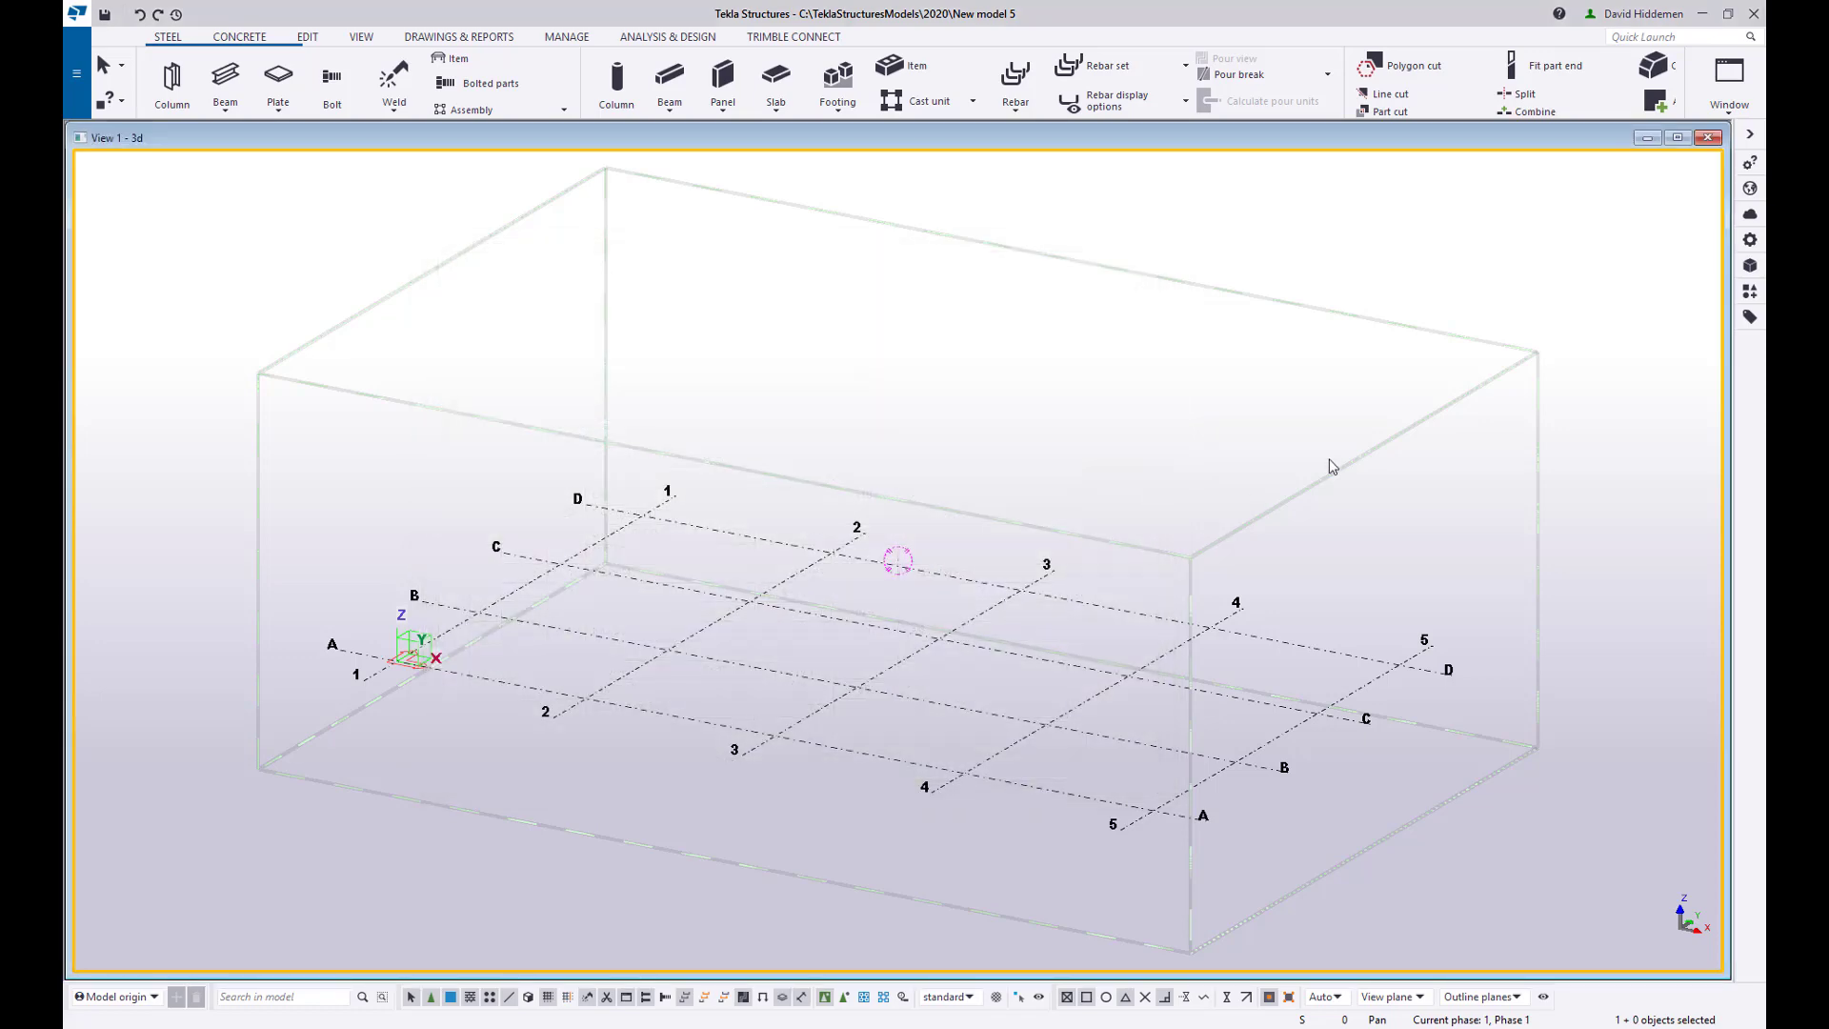
- Start a custom component import and browse to Desktop > Tekla > Saved Stuff > Custom Components
left_click(1747, 292)
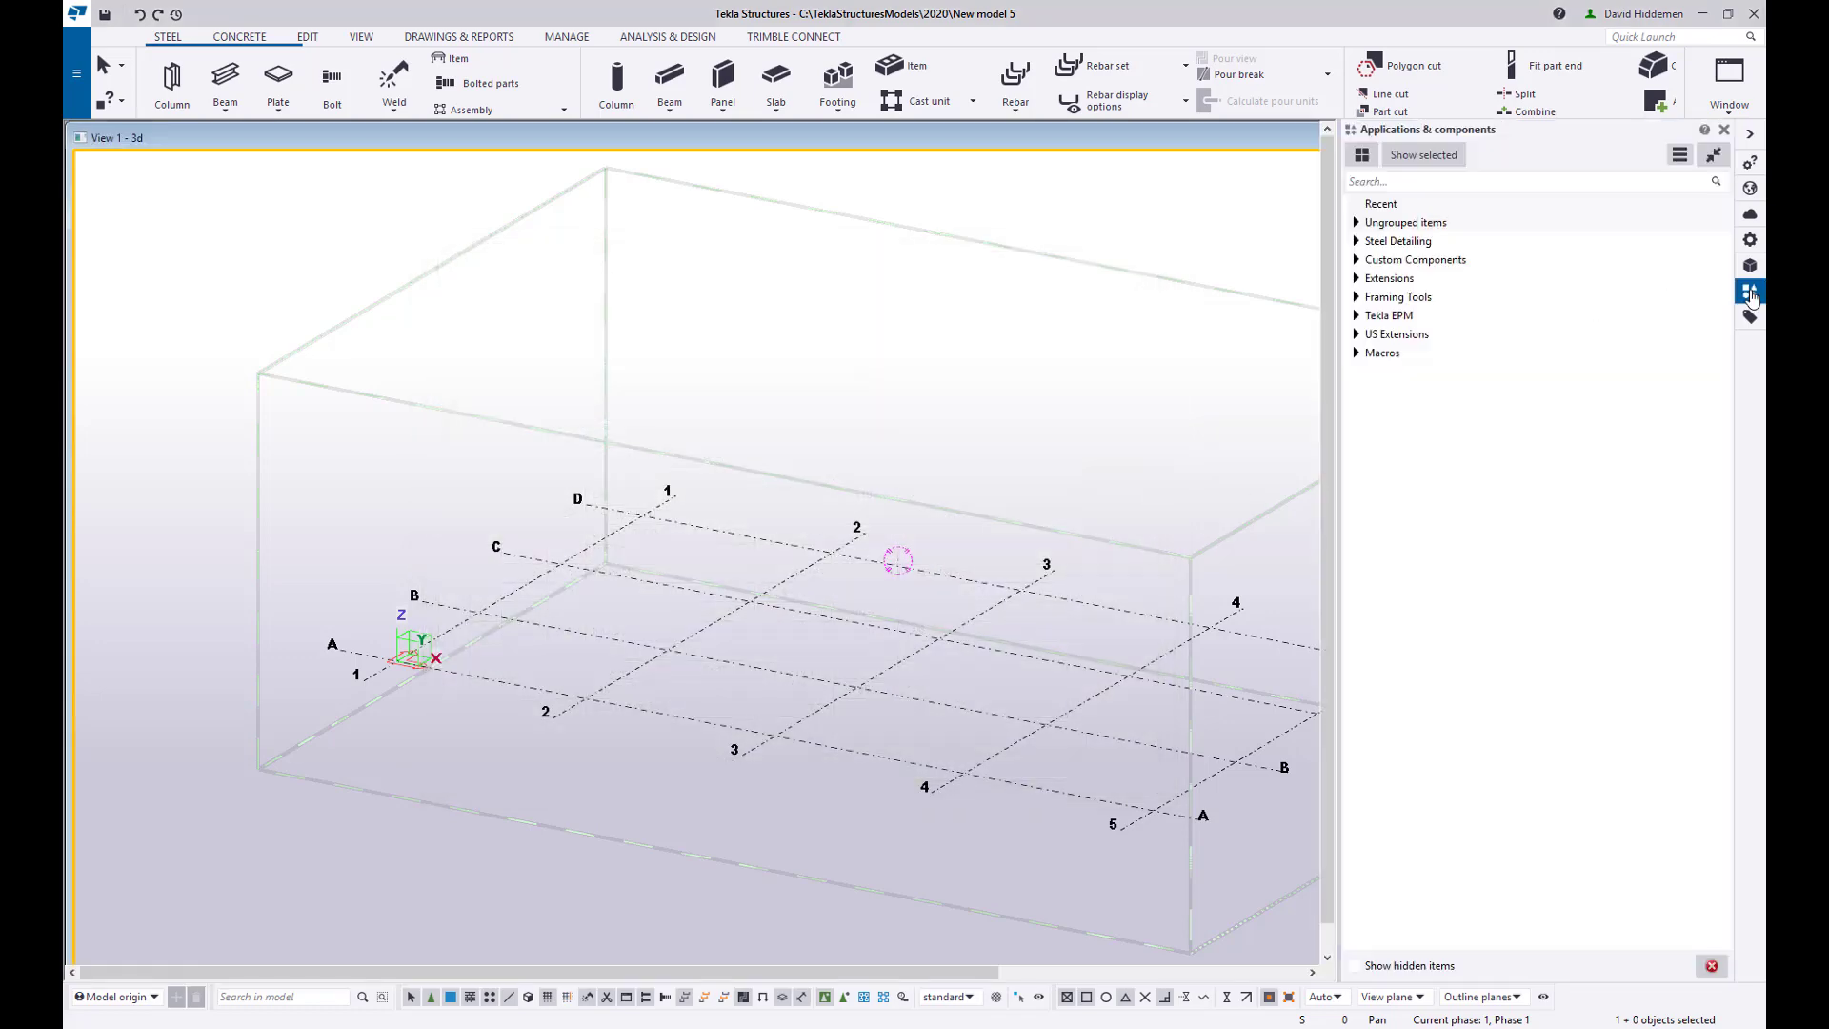
left_click(1679, 156)
left_click(1563, 280)
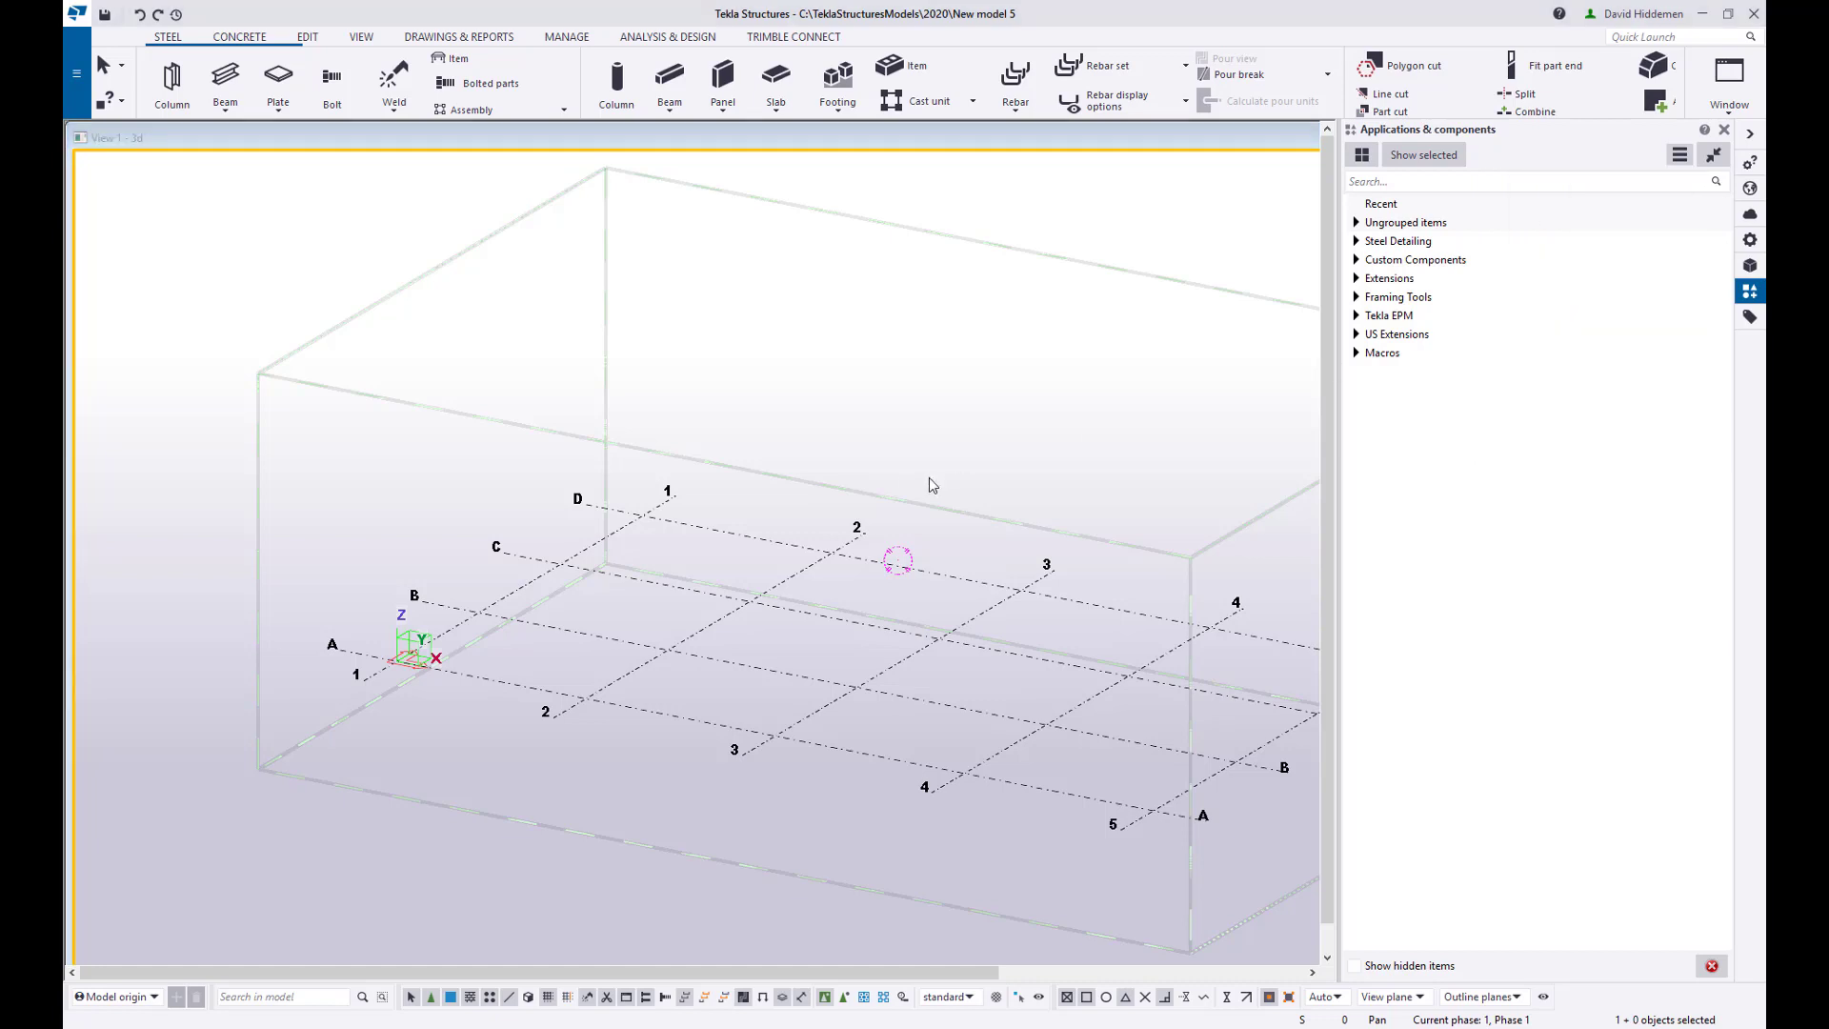
left_click(181, 217)
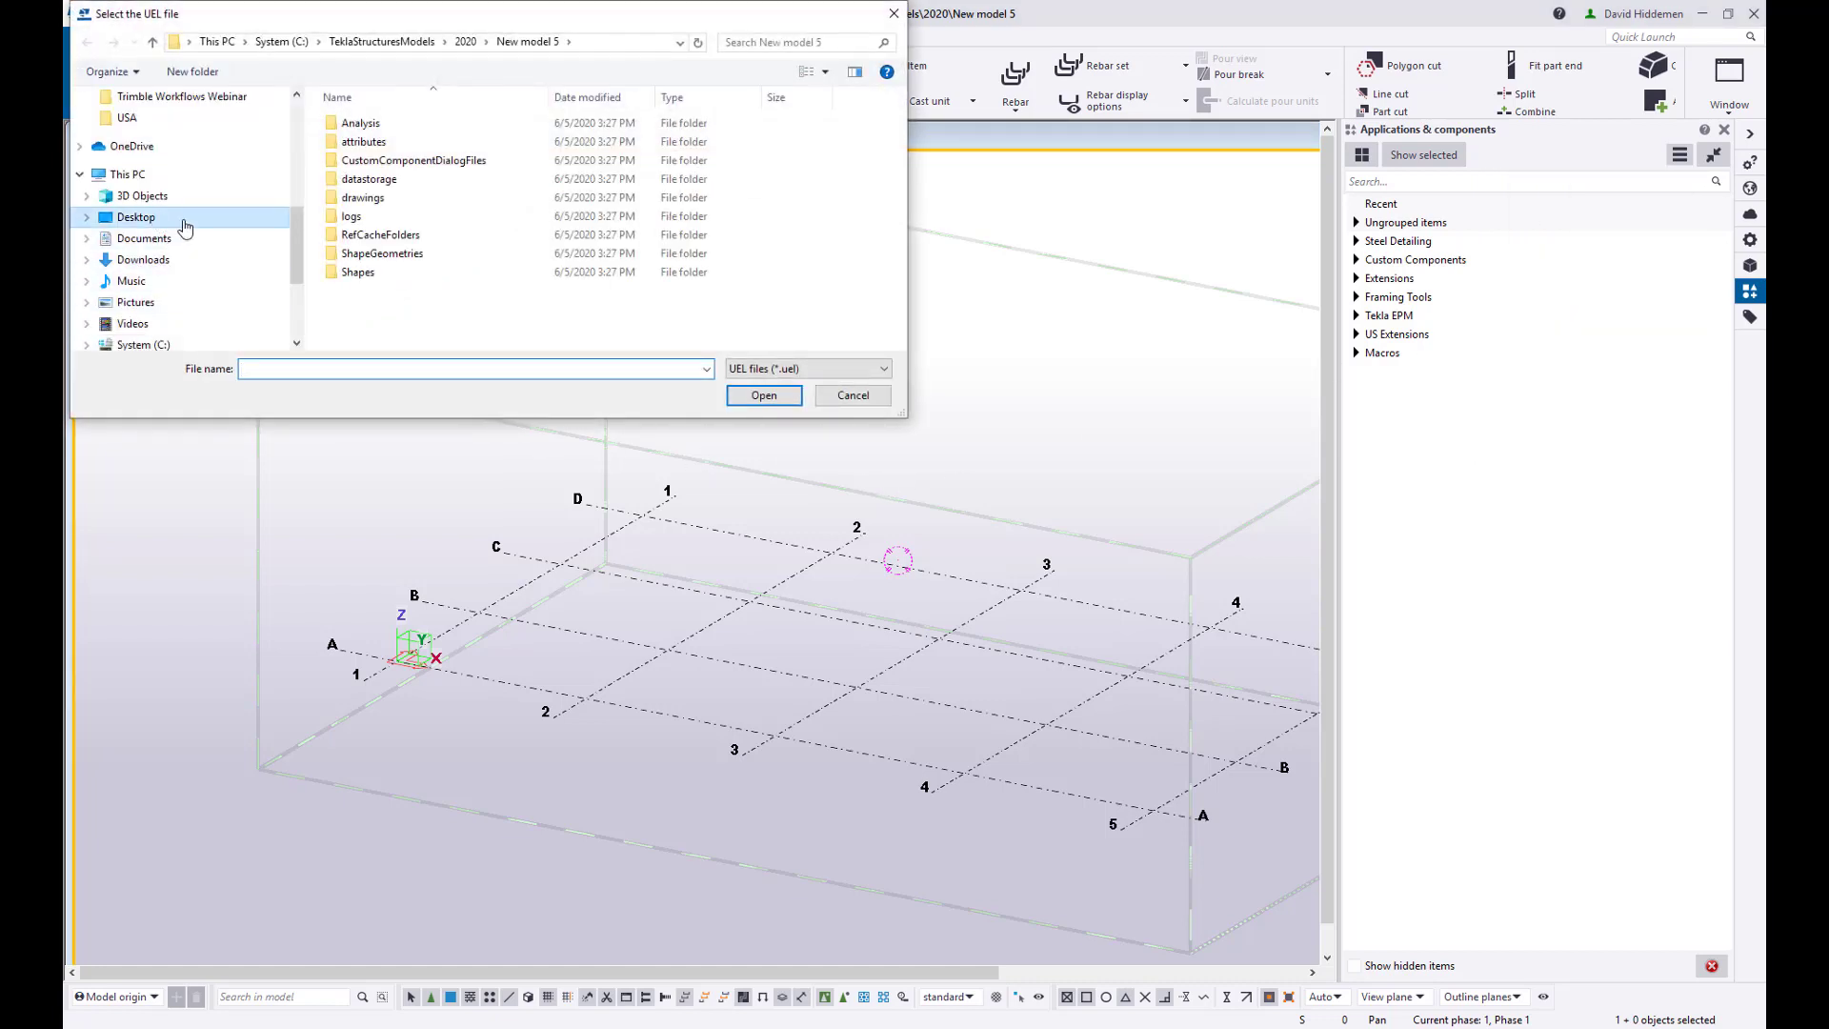
scroll(423, 259, "down", 5)
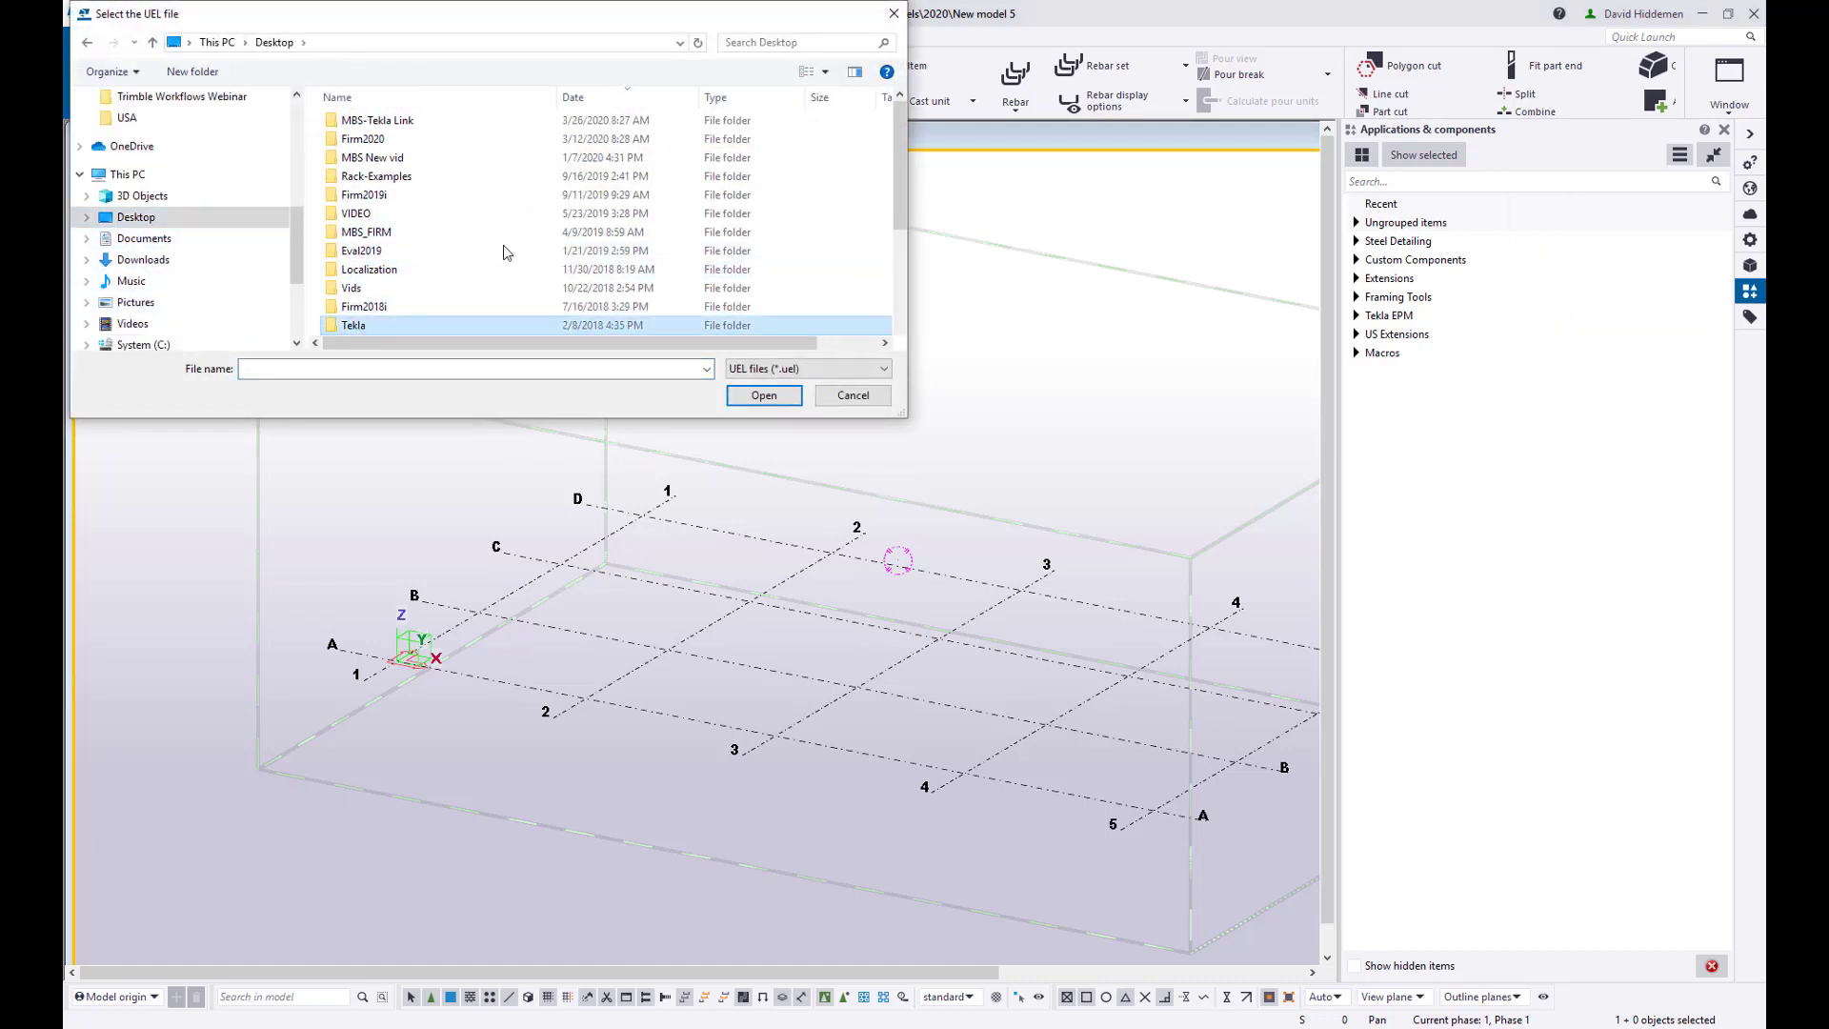
double_click(438, 259)
scroll(440, 259, "down", 2)
double_click(400, 249)
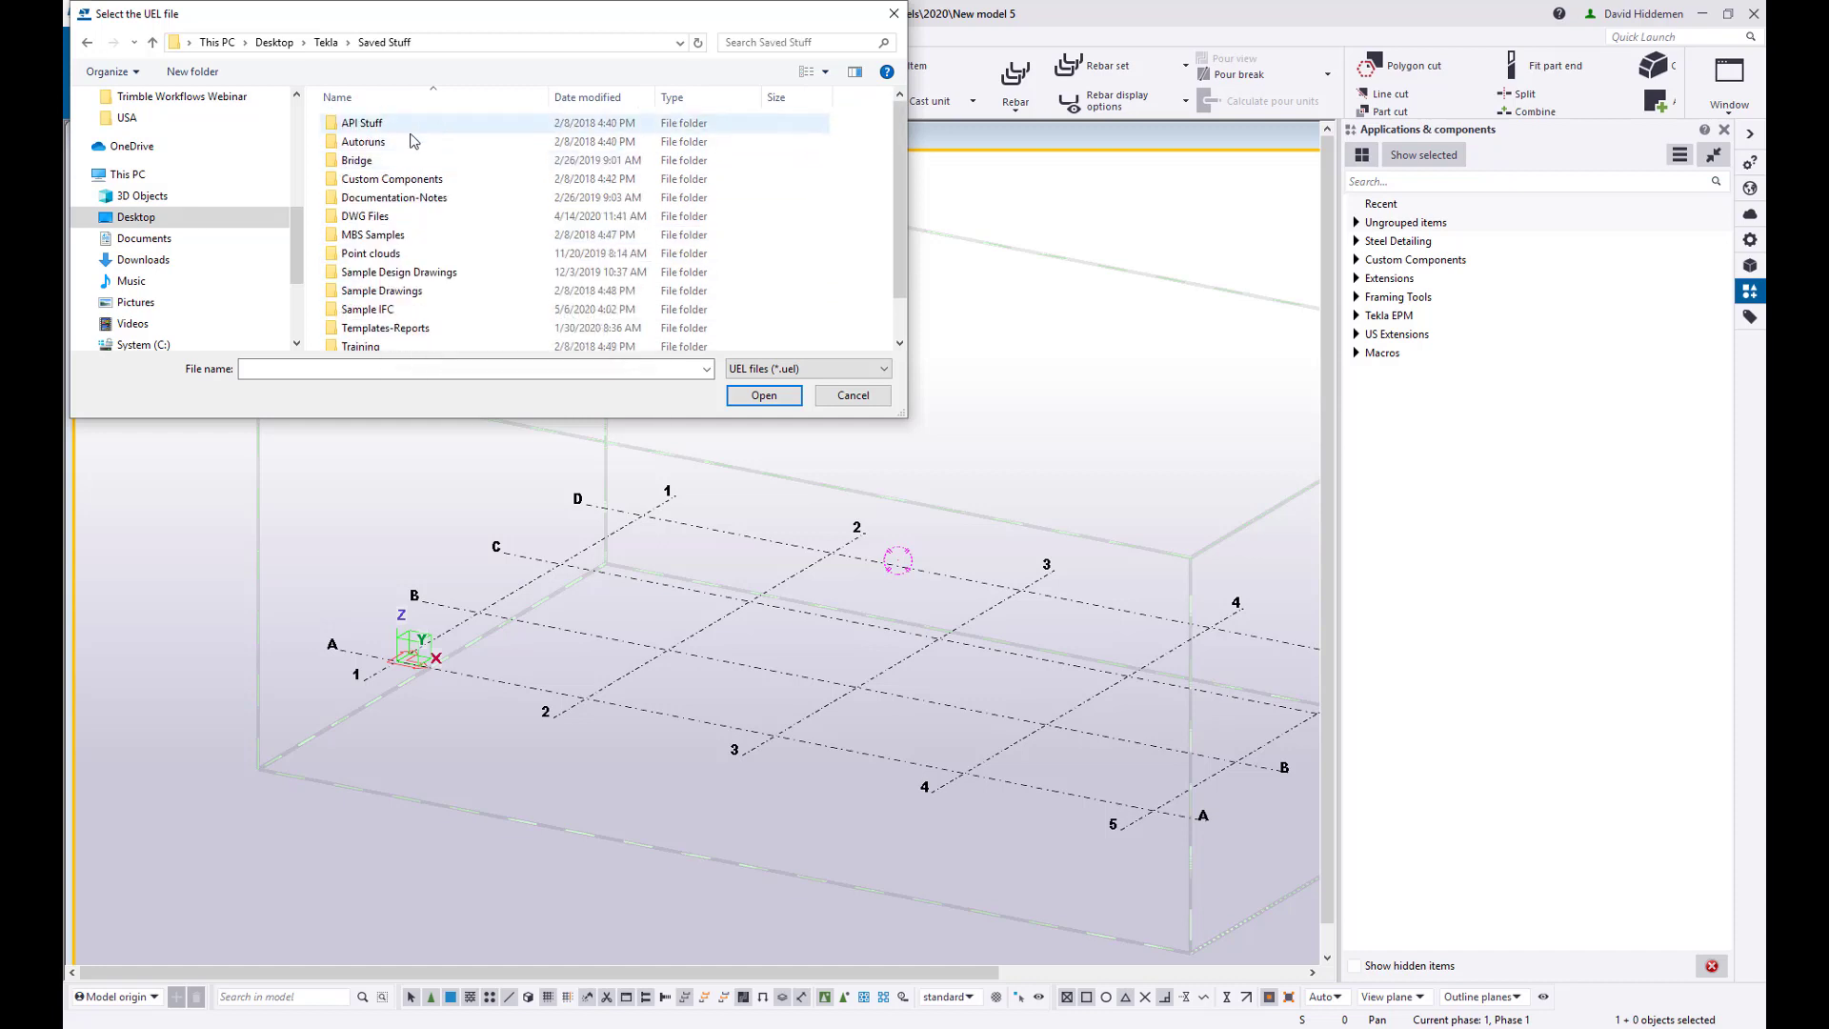
double_click(411, 185)
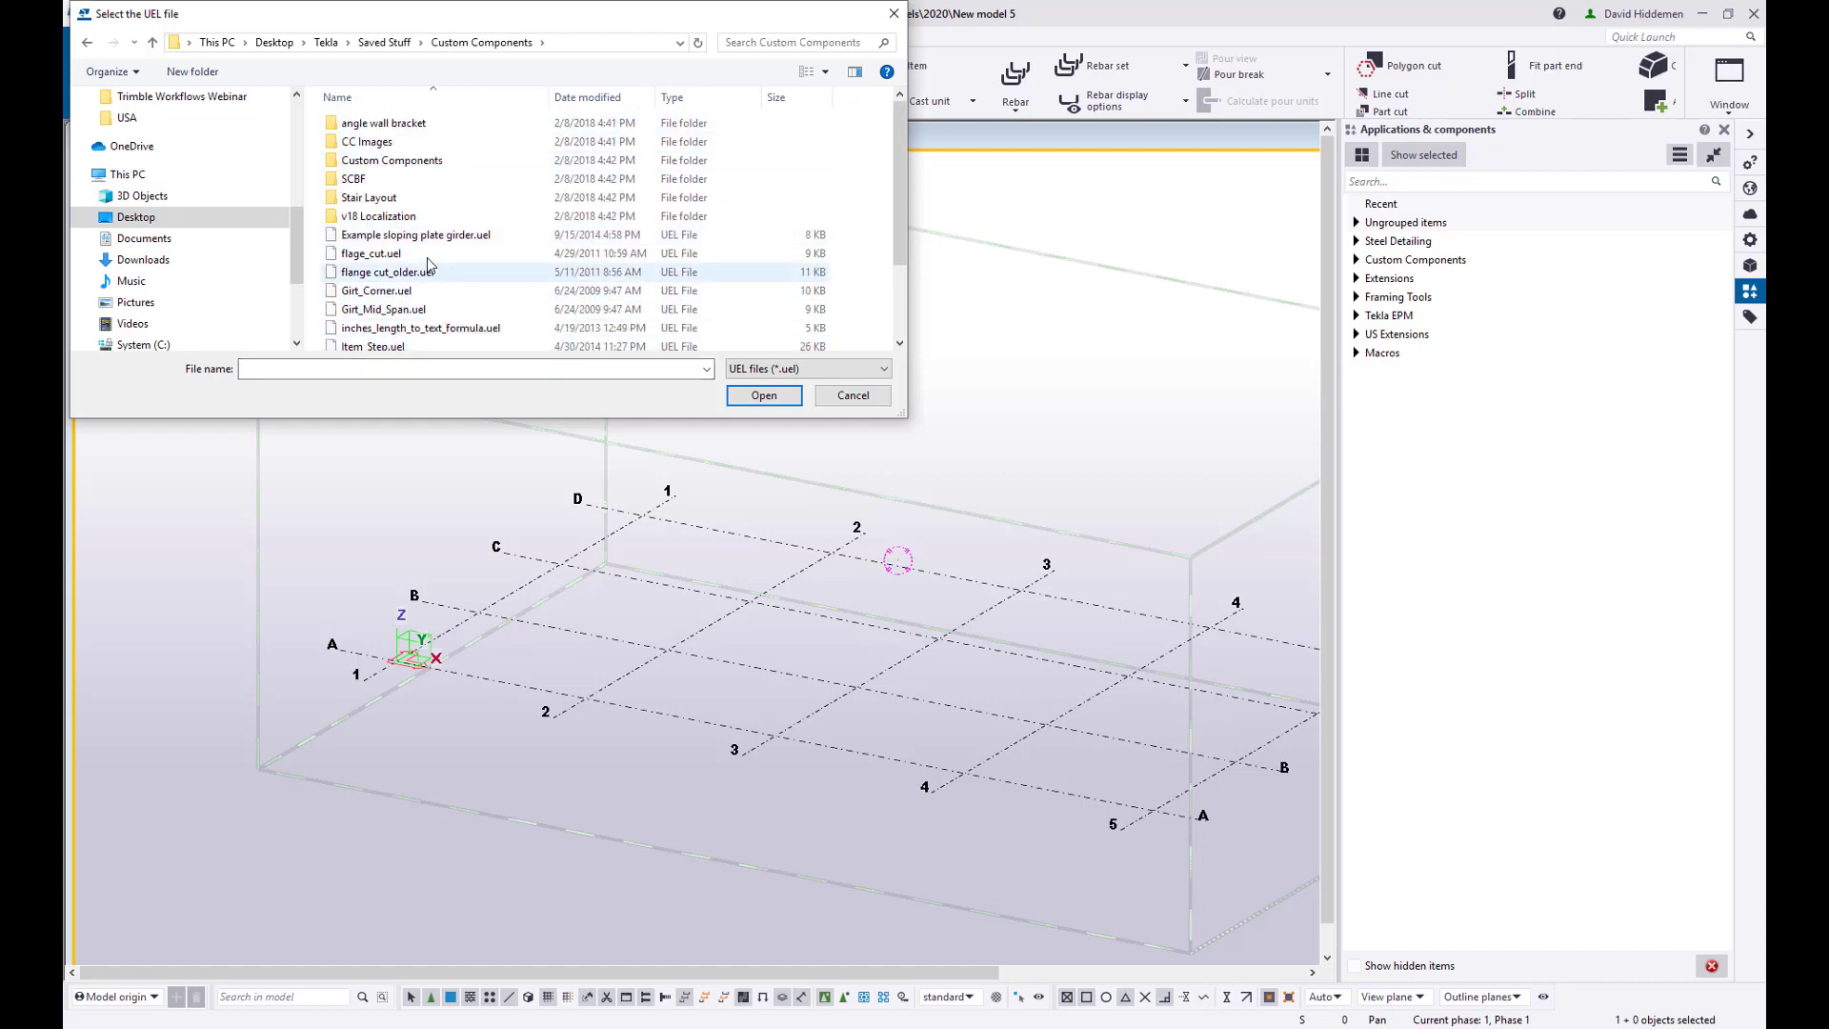
- Import Item_Step.uel, check it under Ungrouped items, and close the catalog
scroll(440, 304, "down", 1)
left_click(420, 303)
left_click(763, 396)
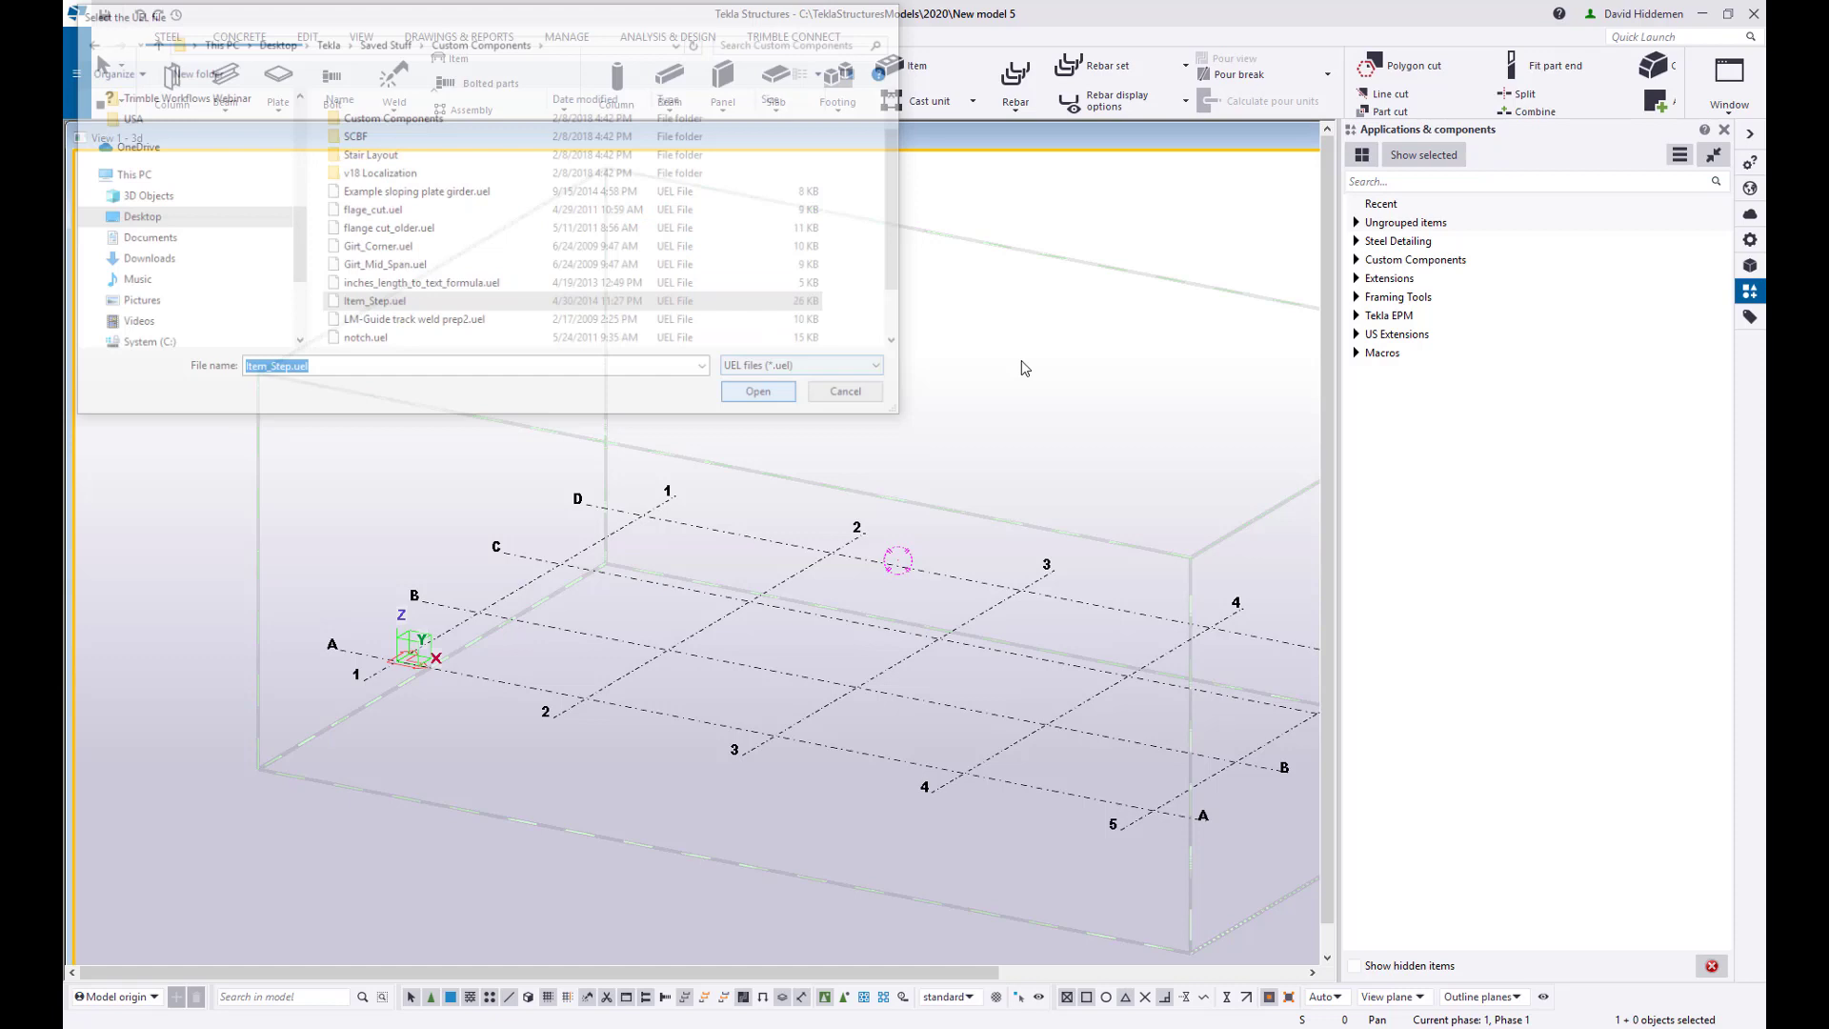
left_click(1356, 223)
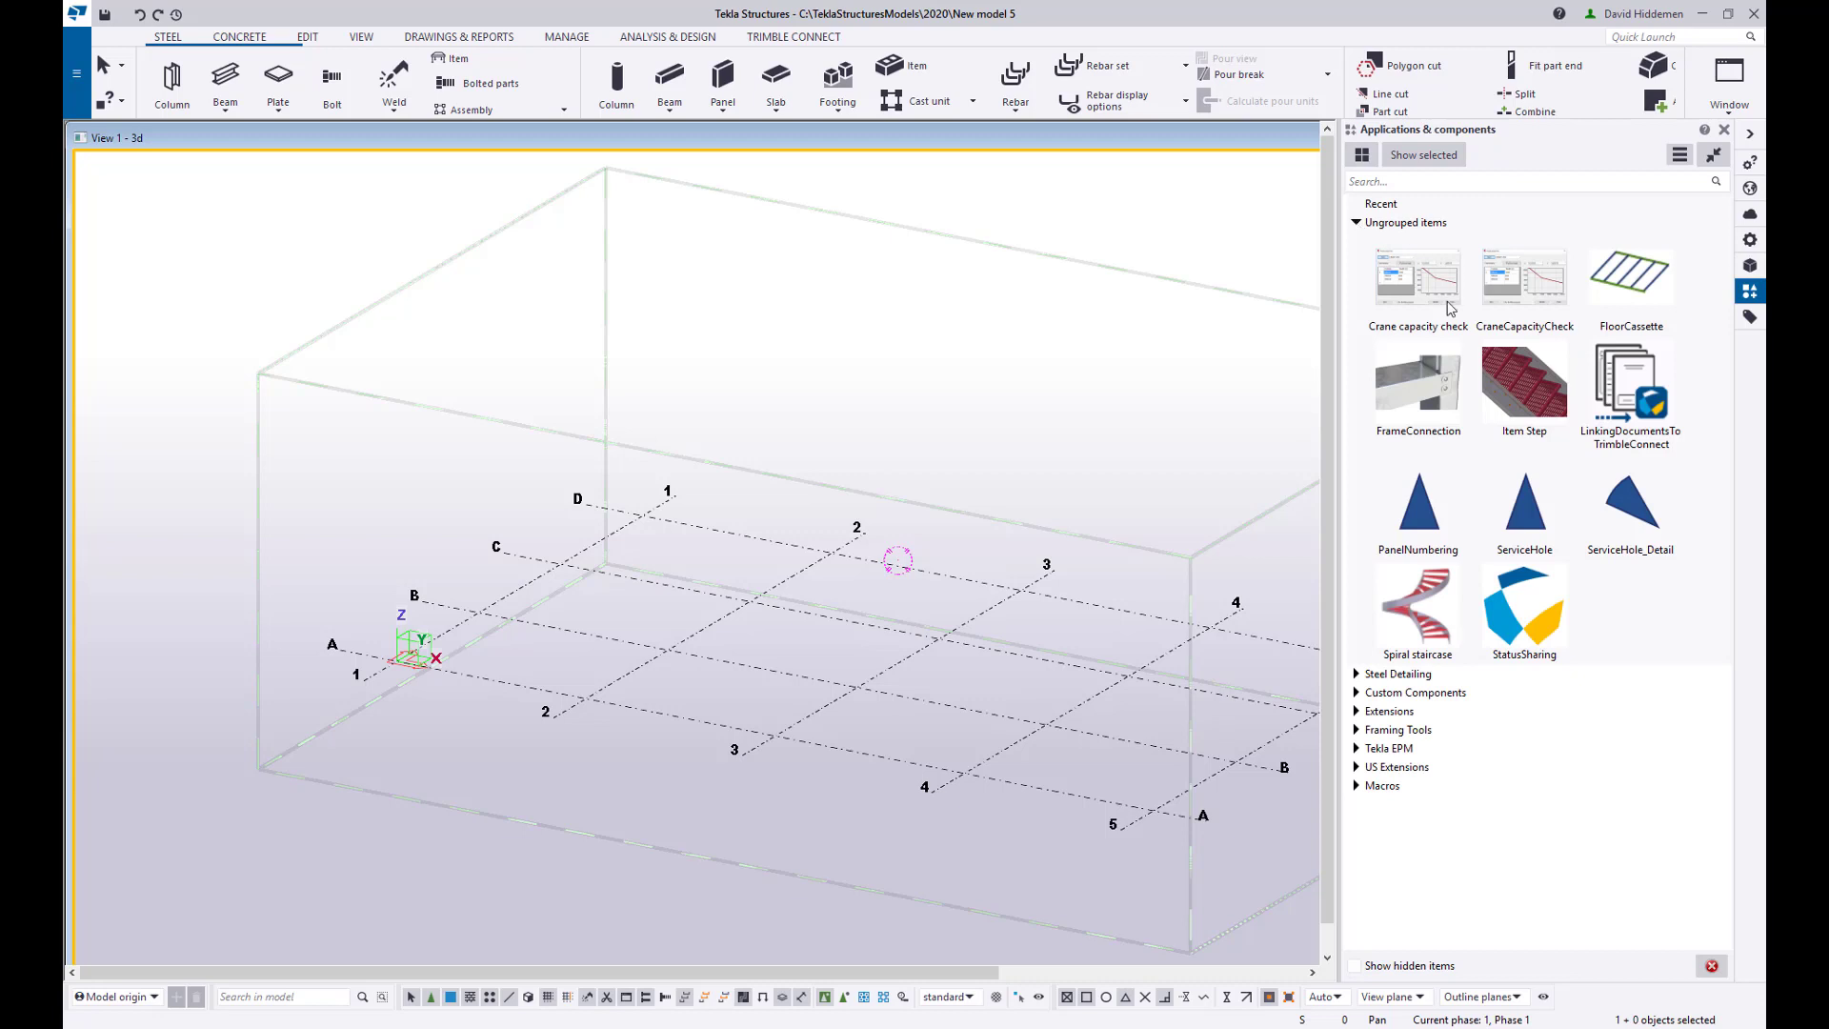
left_click(1356, 223)
left_click(1724, 130)
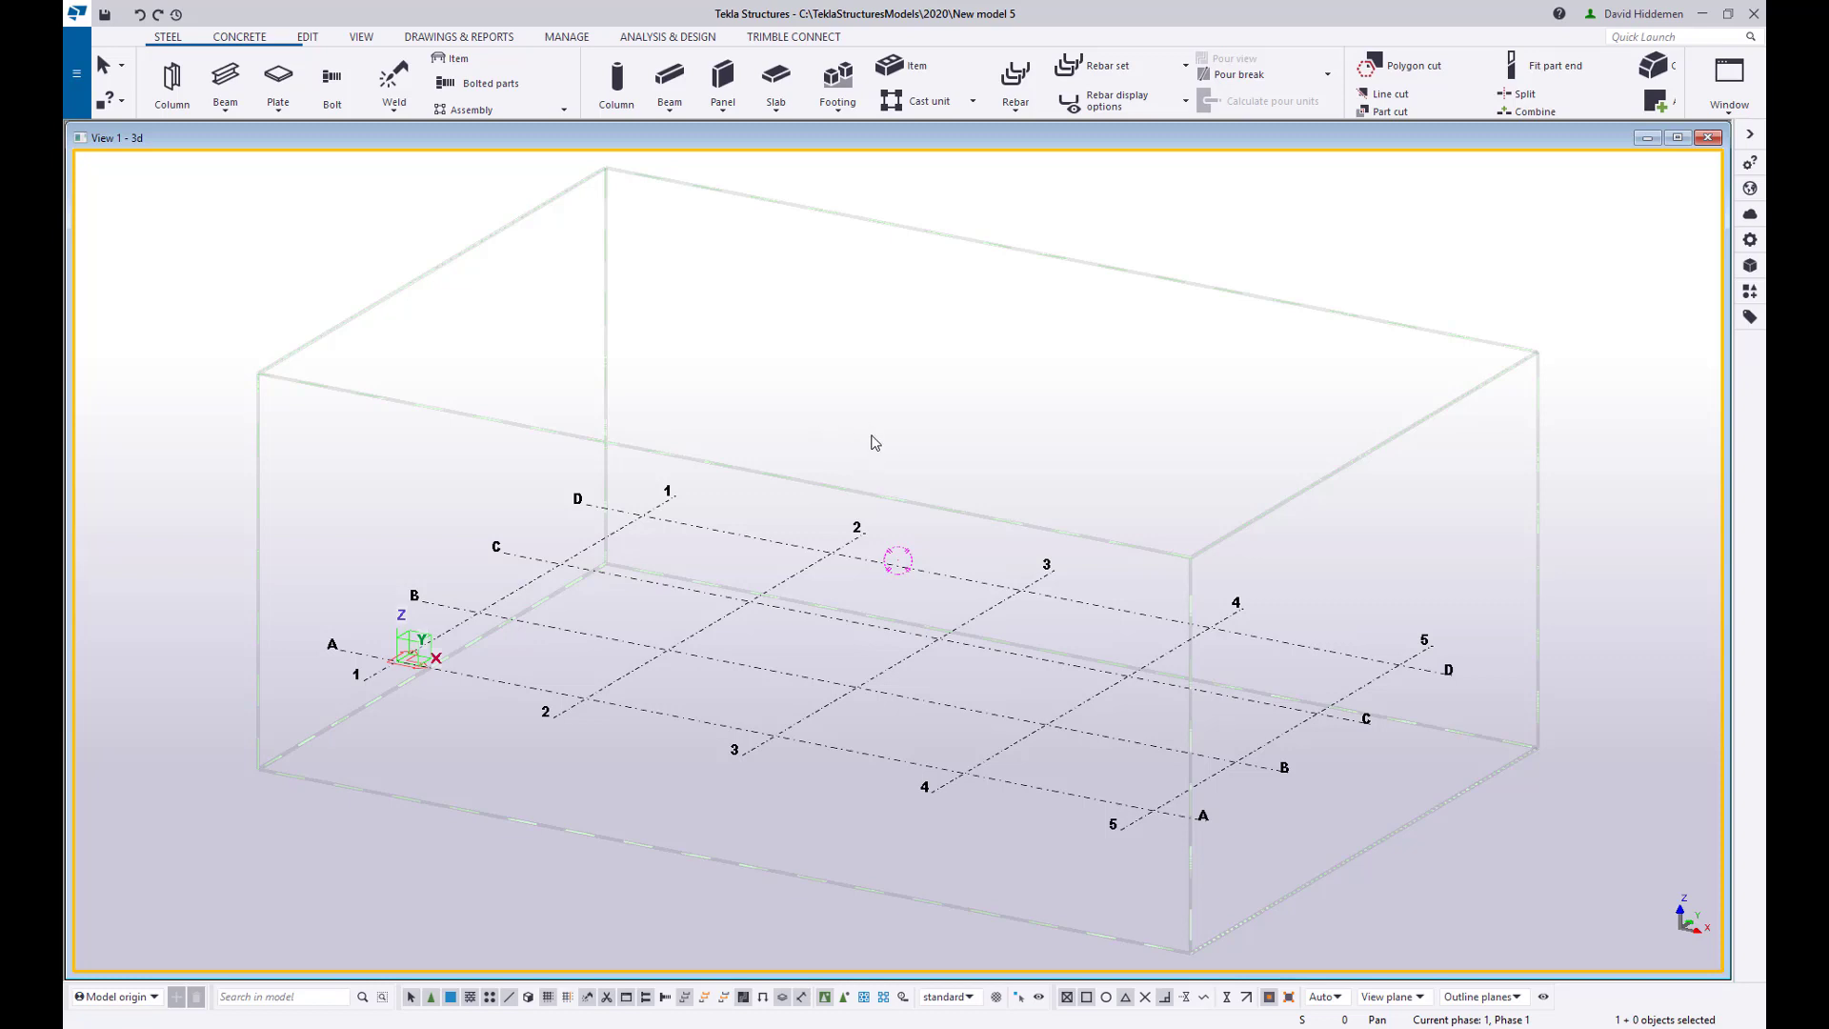
- Save the model and name the template 'Sample Template Model' with description 'For Tips and Tricks Vid'
key("ctrl+s")
left_click(81, 93)
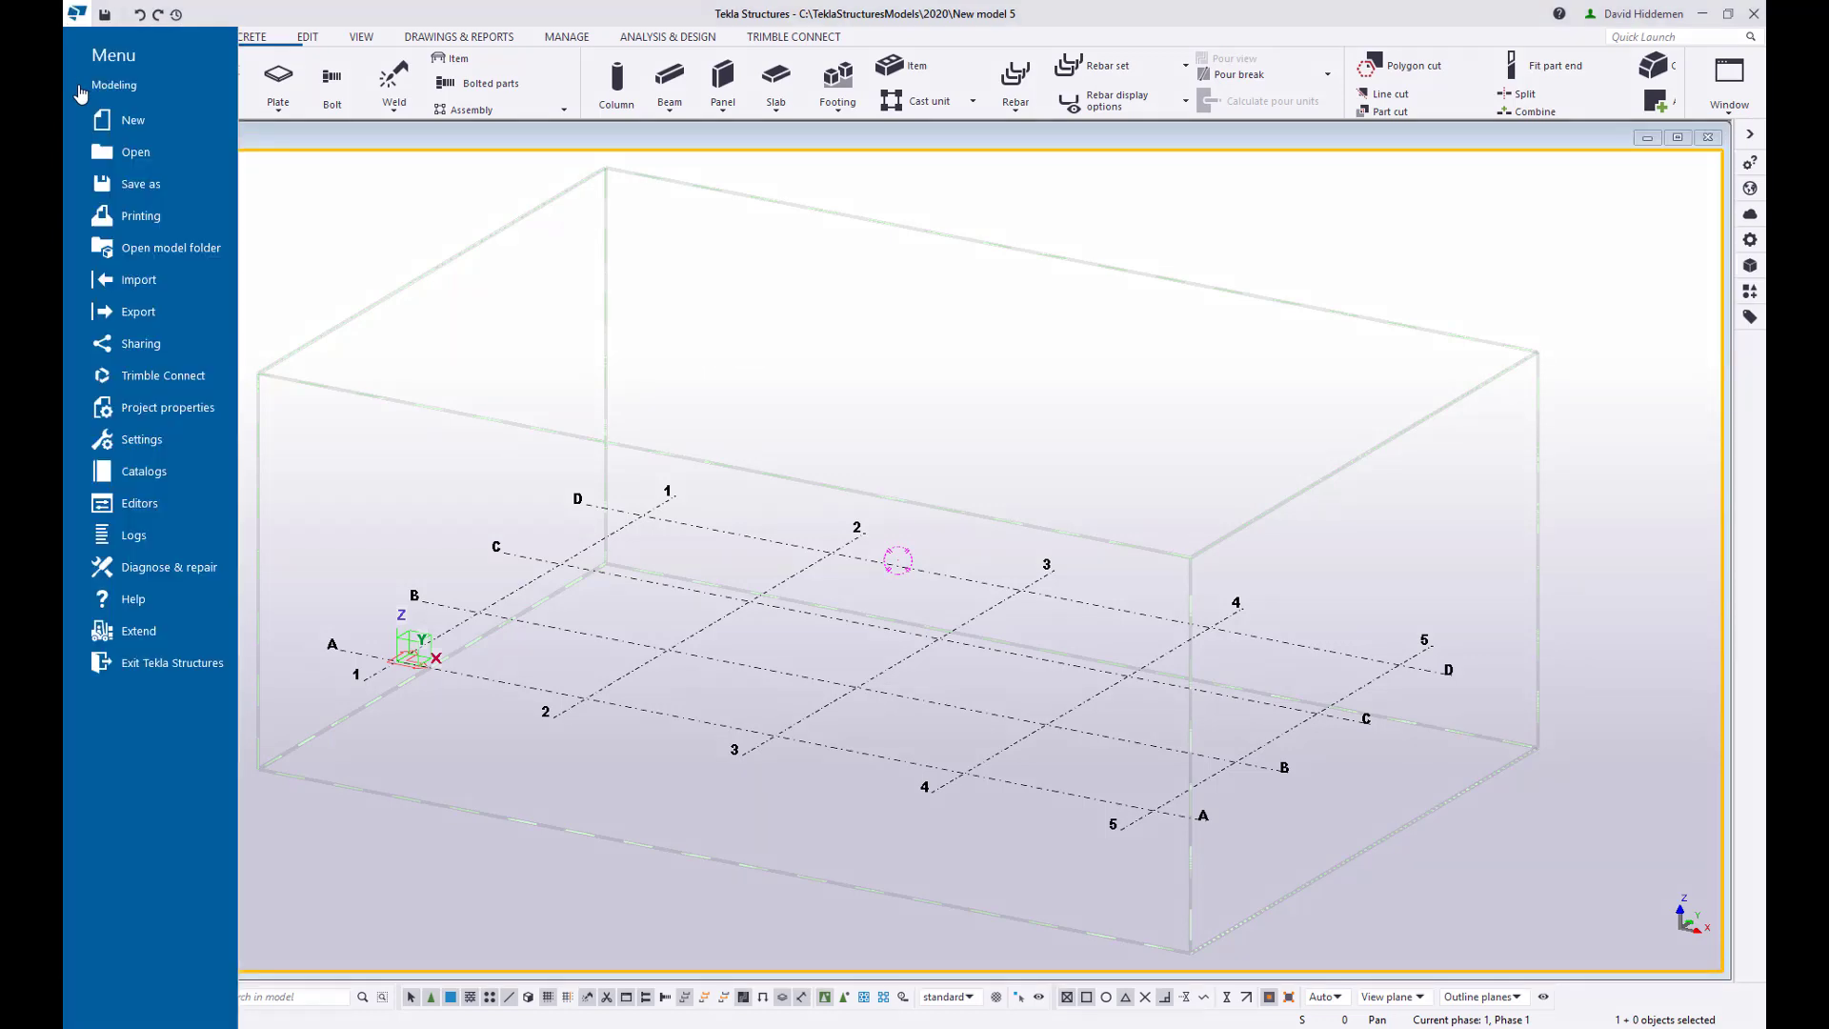
left_click(156, 185)
left_click(296, 162)
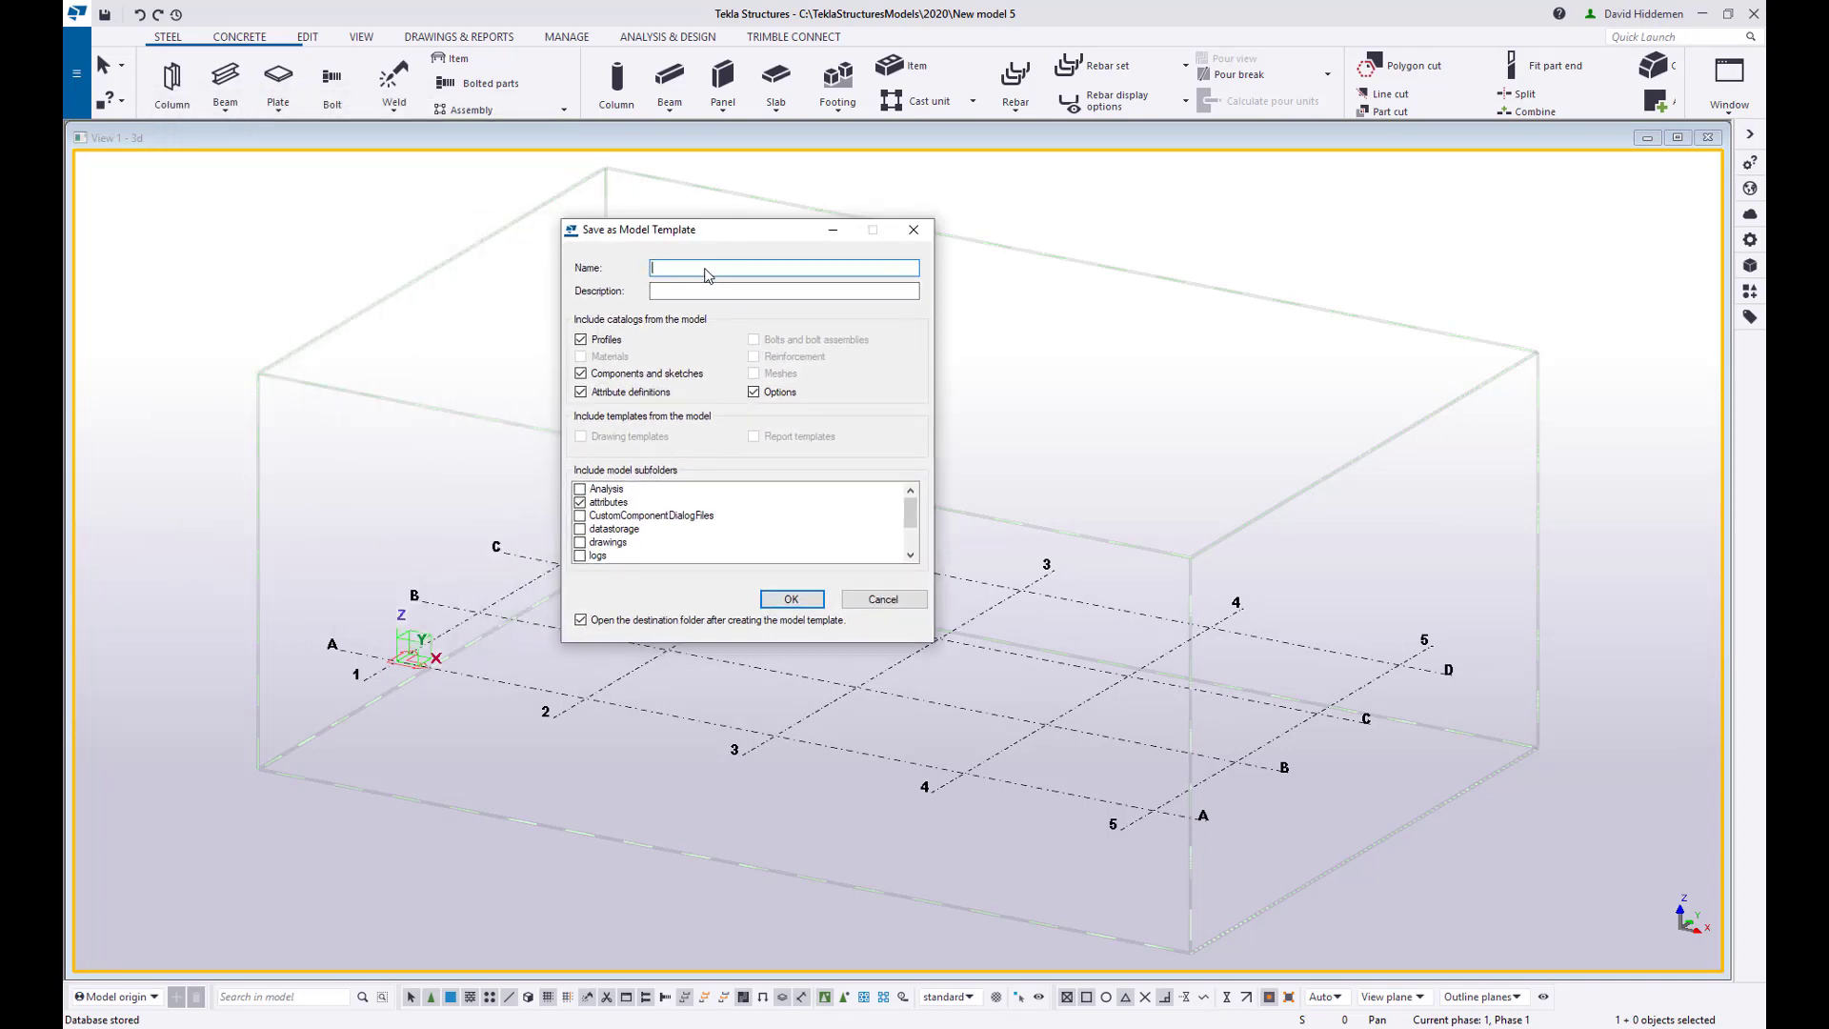
type("Sample Template Model")
left_click(682, 295)
type("For Tips and Tricks Vid")
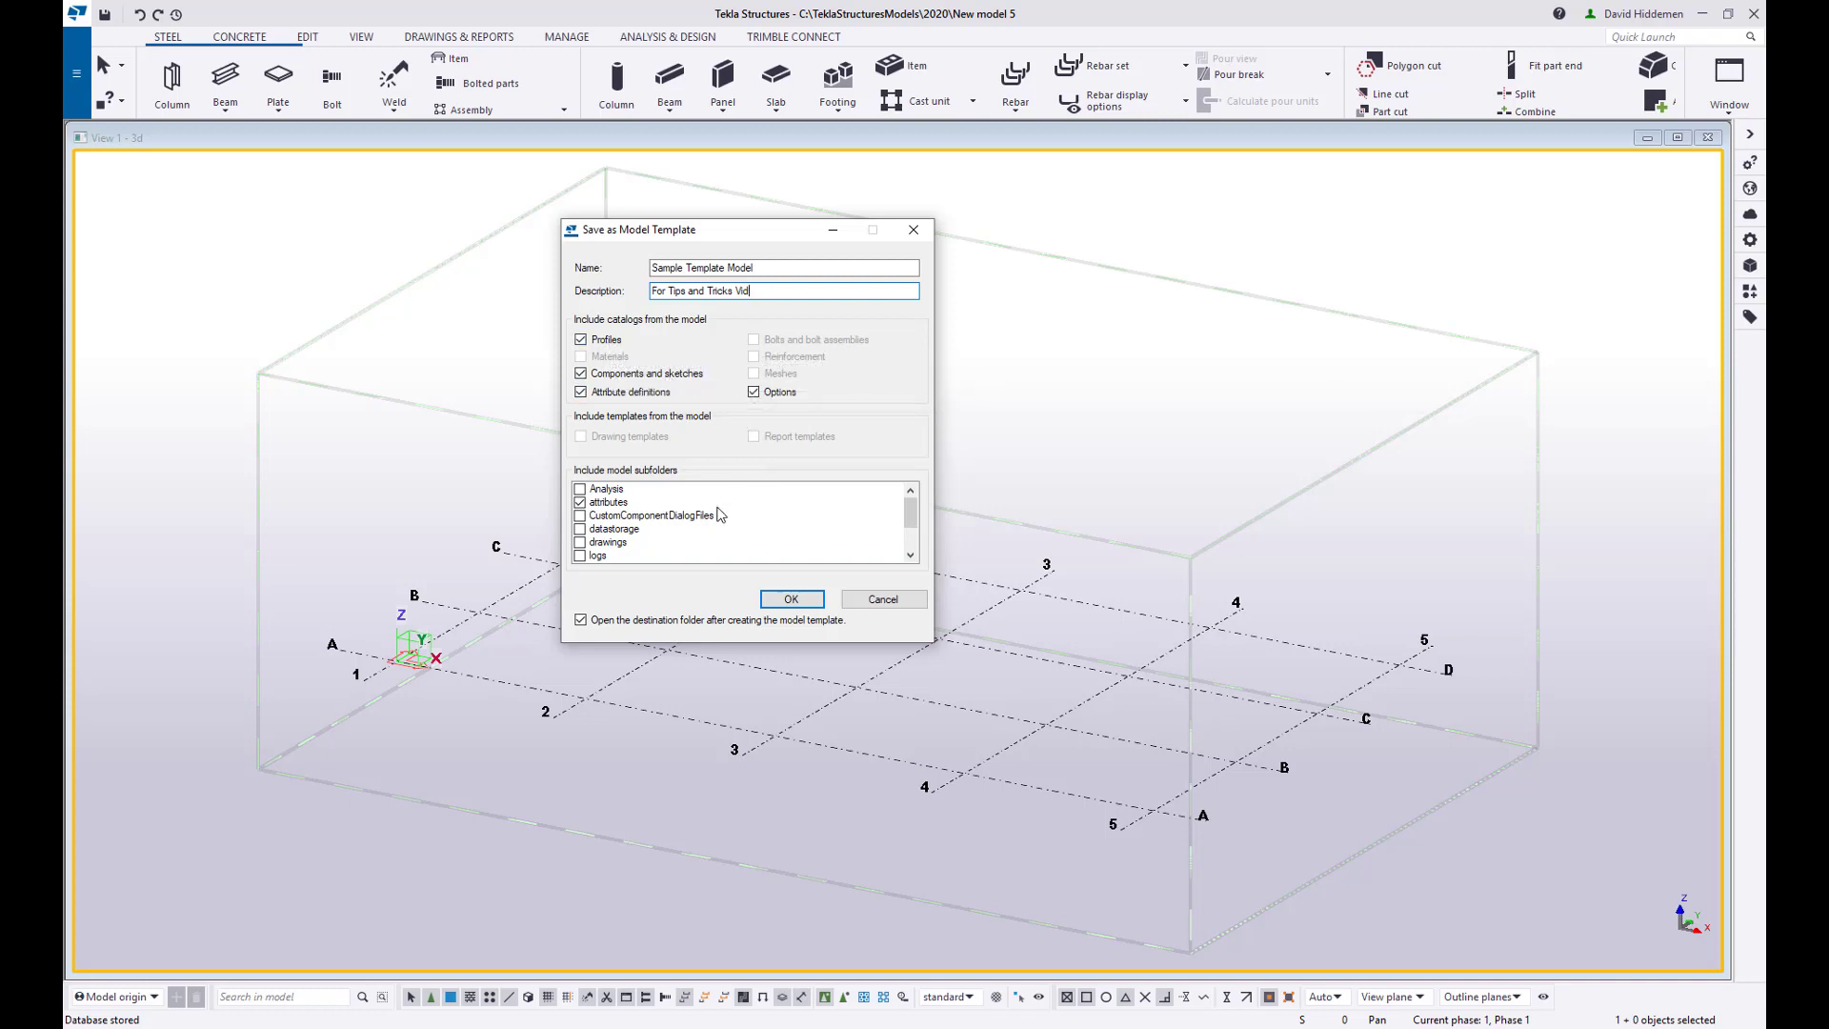
- Include the ShapeGeometries and Shapes subfolders and create the template
scroll(603, 552, "down", 2)
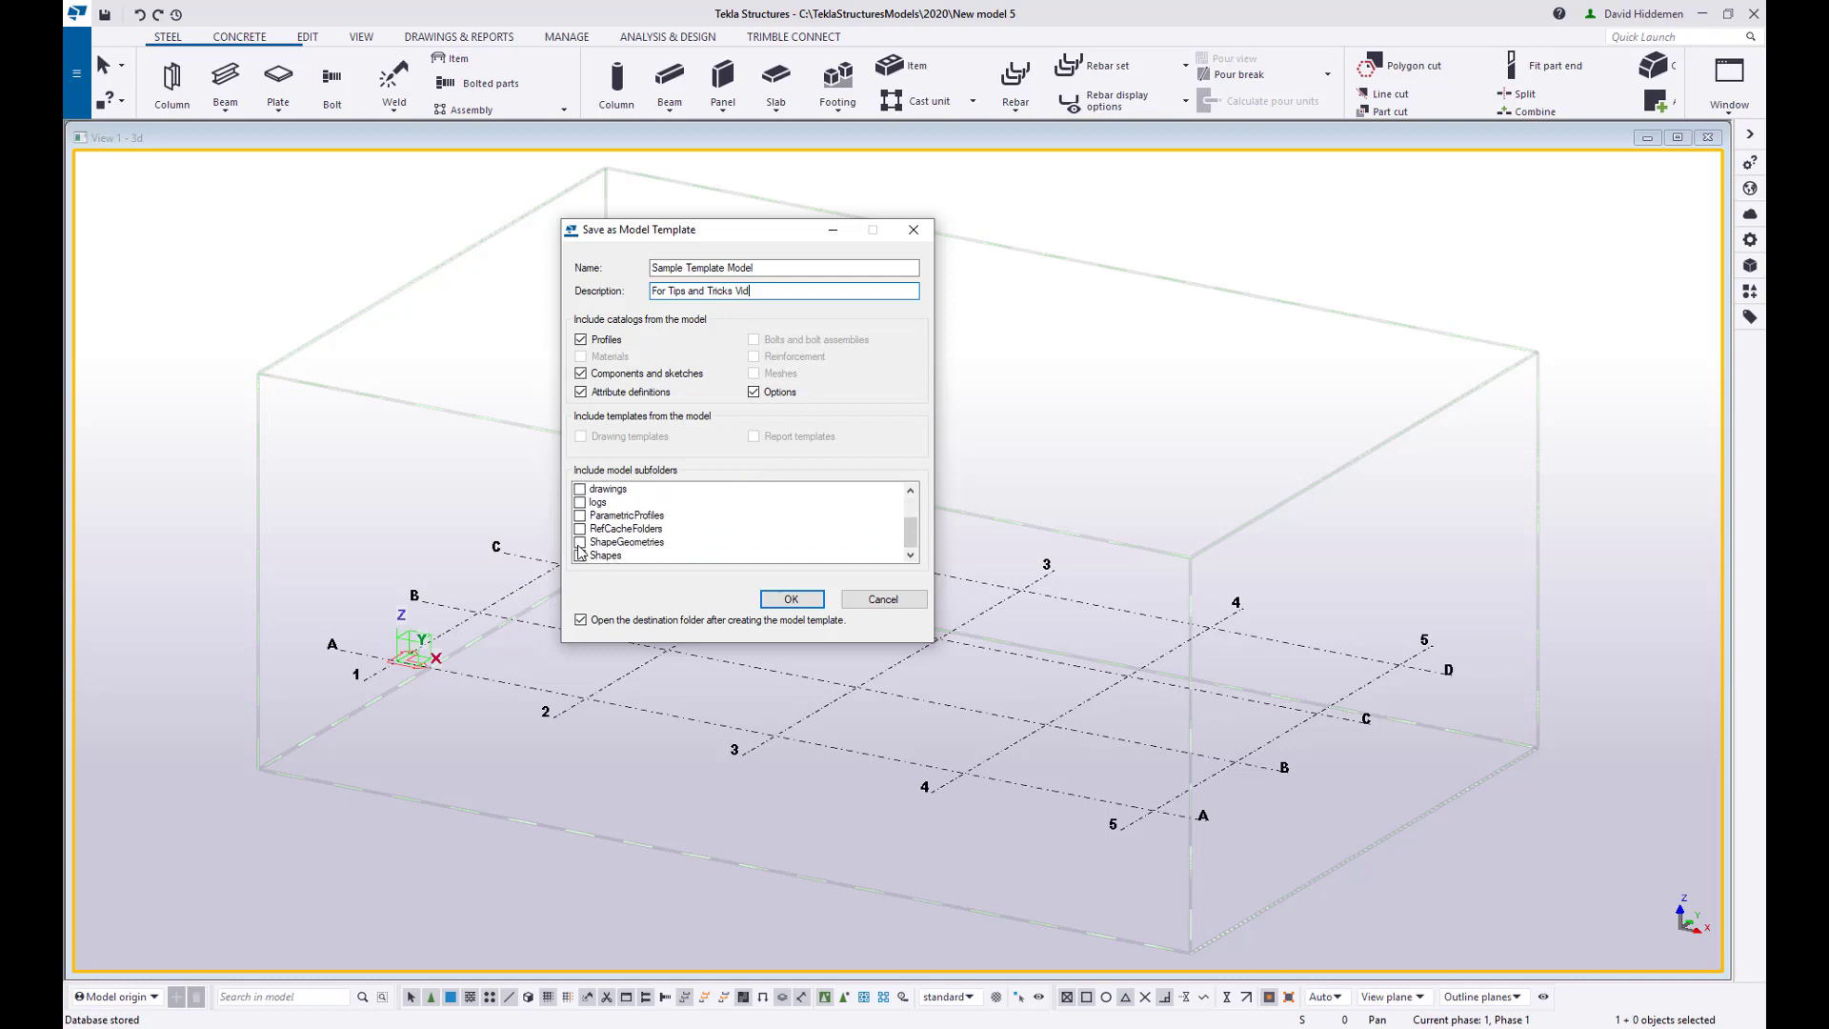
left_click(580, 542)
left_click(580, 556)
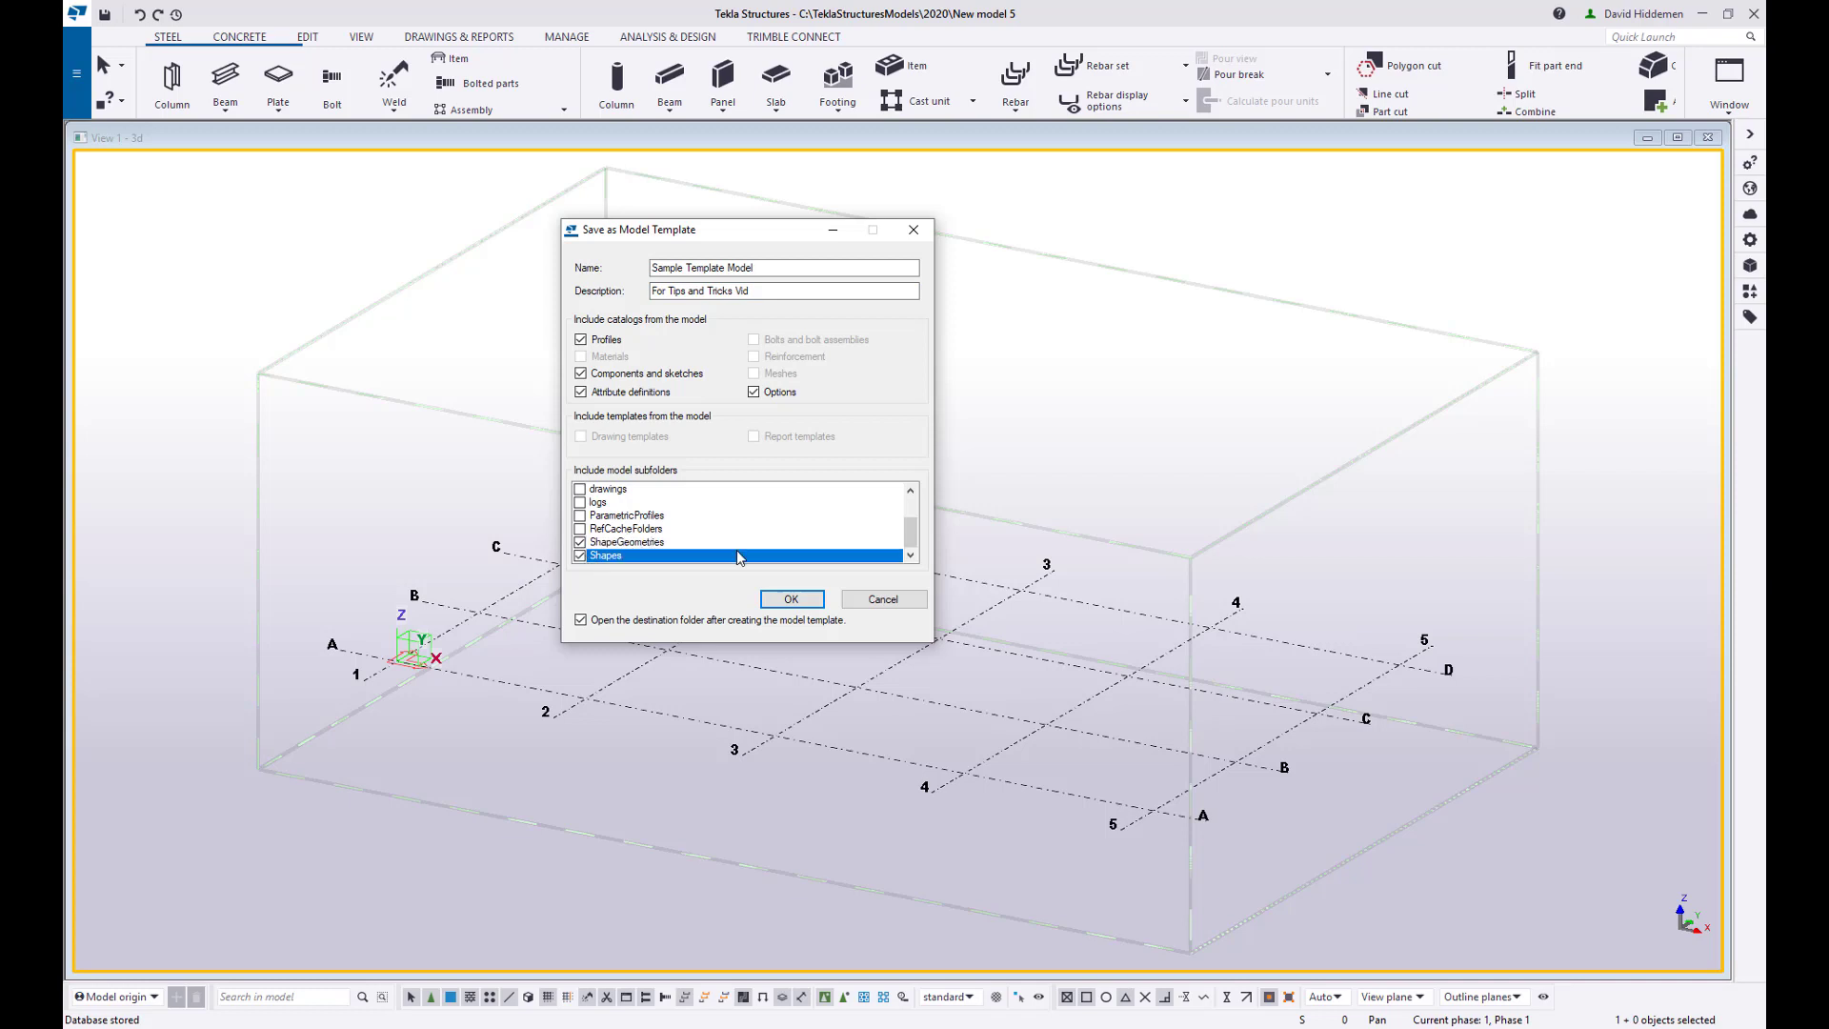
scroll(738, 557, "up", 2)
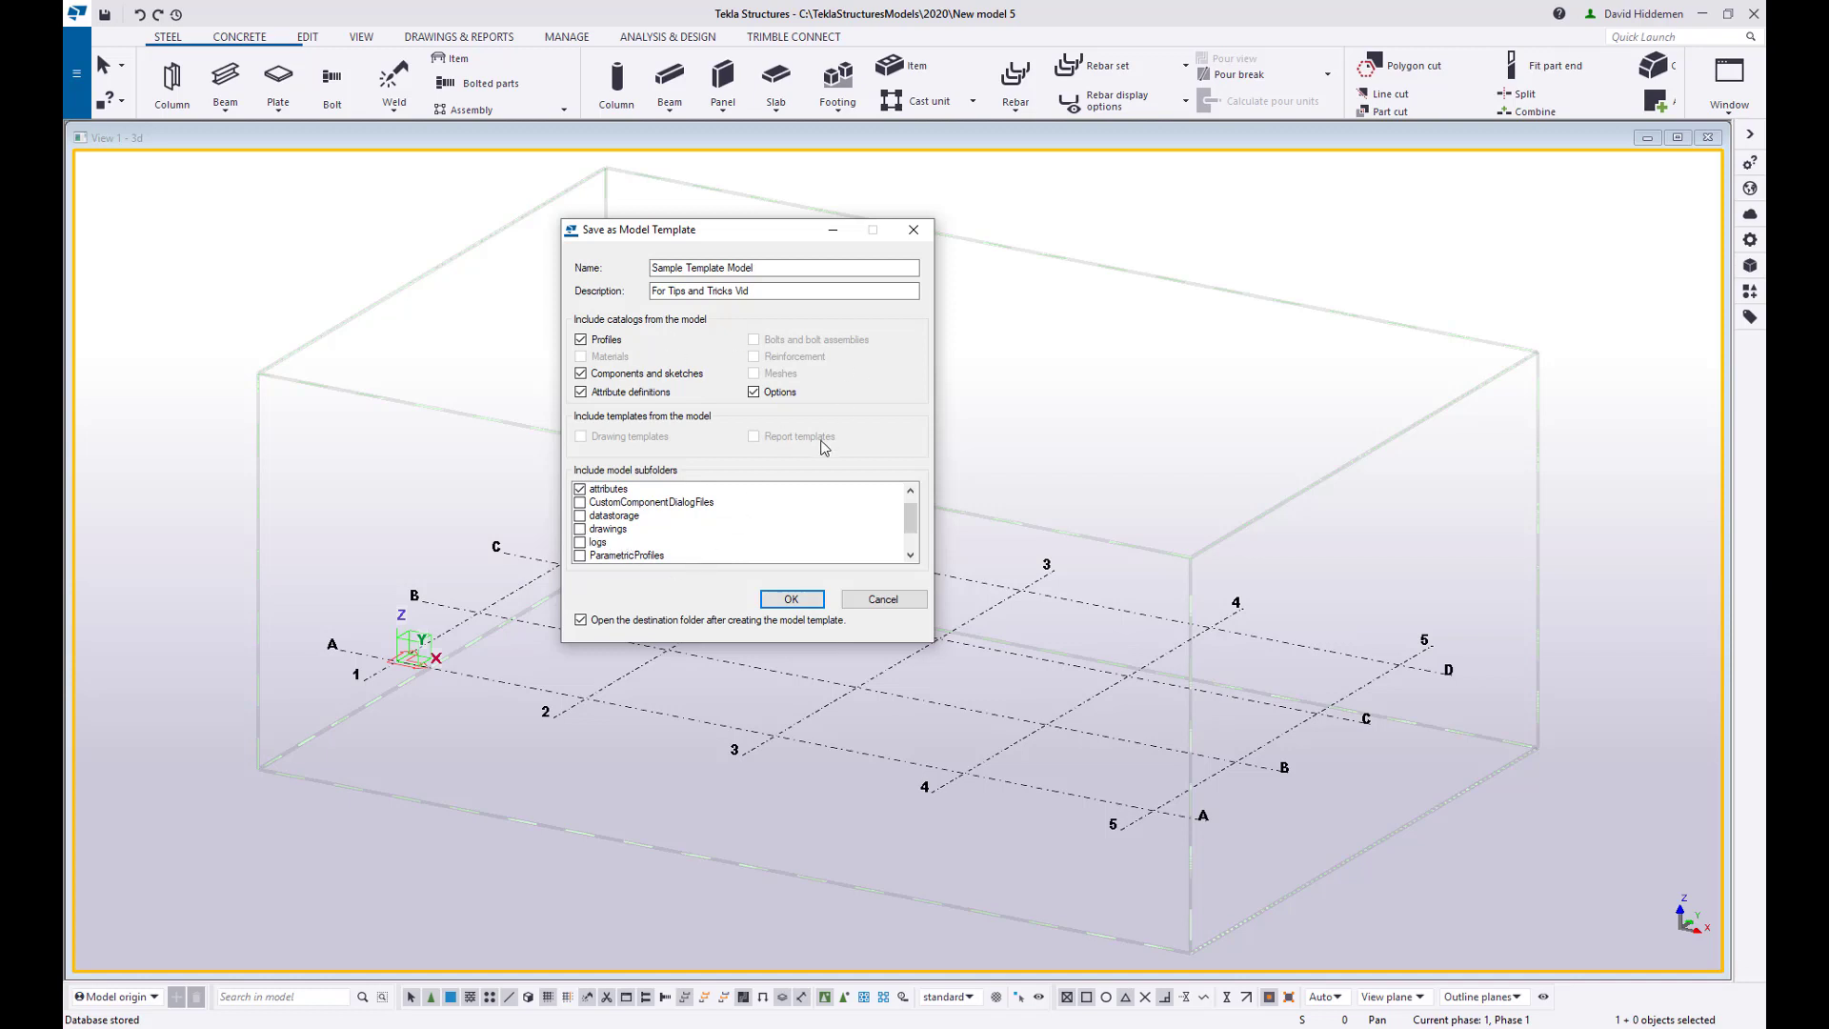
left_click(791, 602)
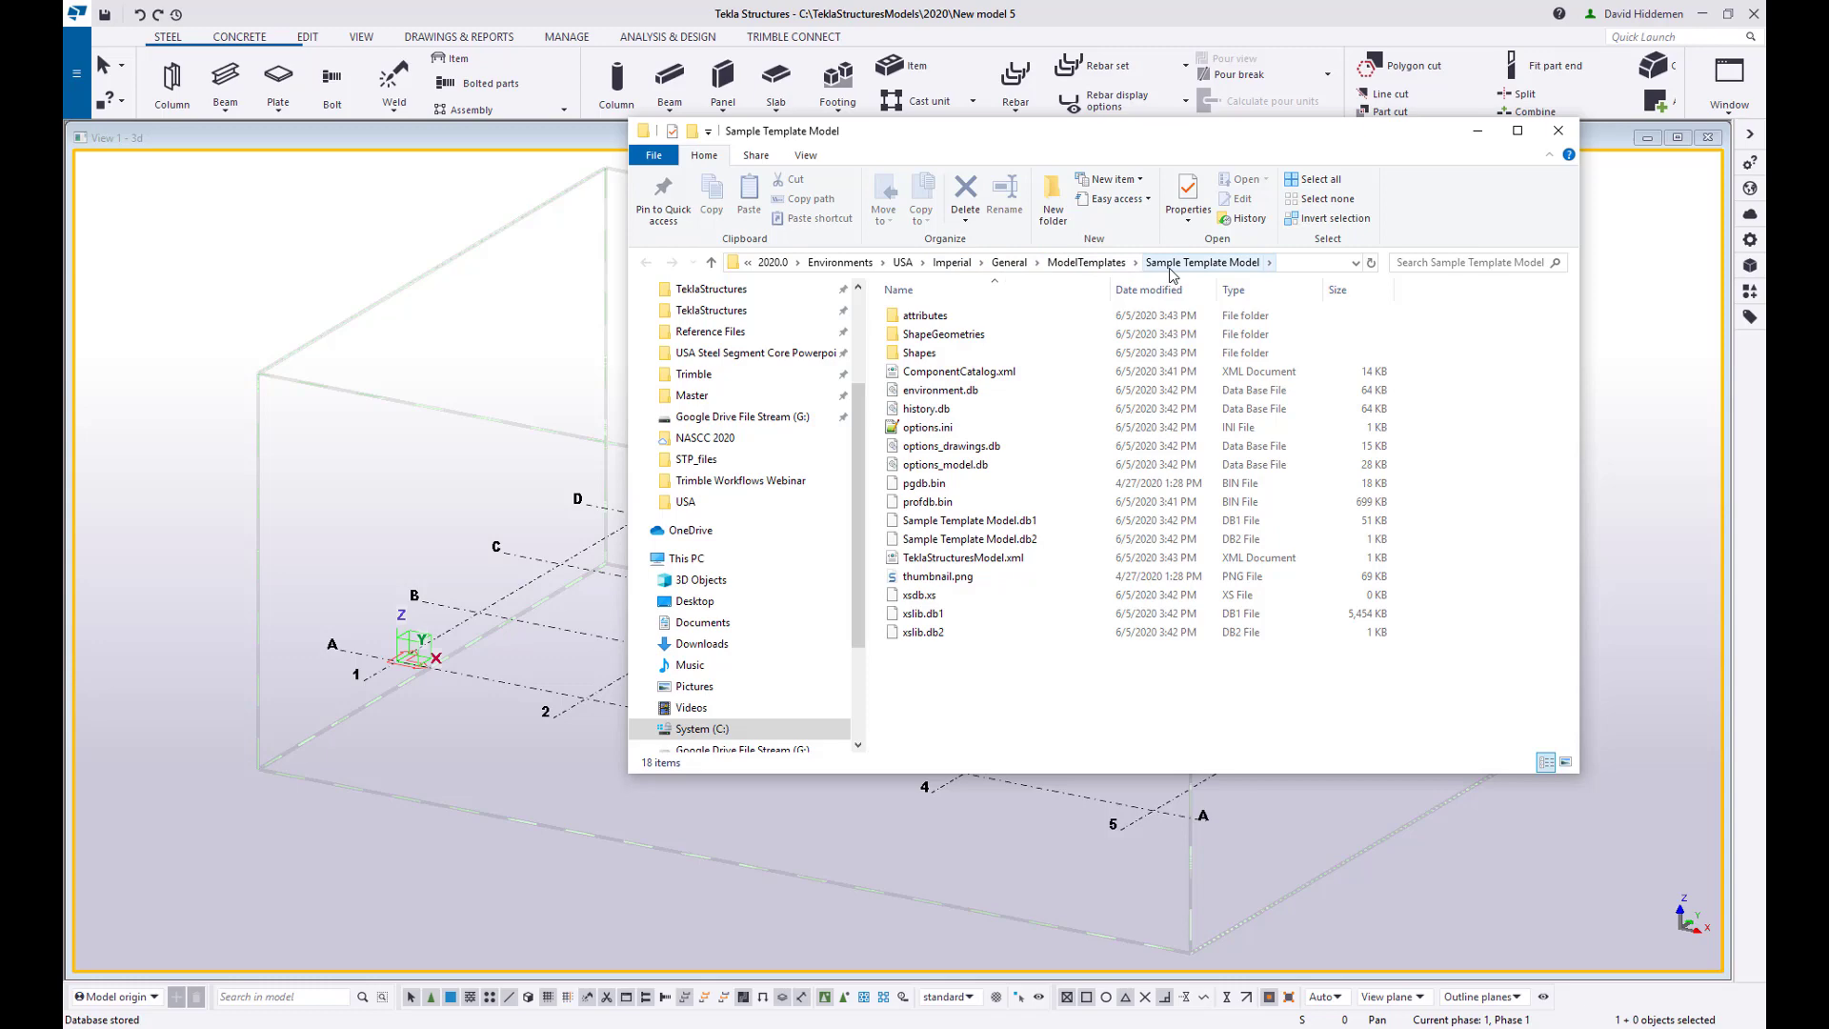
- Close the Sample Template Model folder window after reviewing its files
left_click(1559, 131)
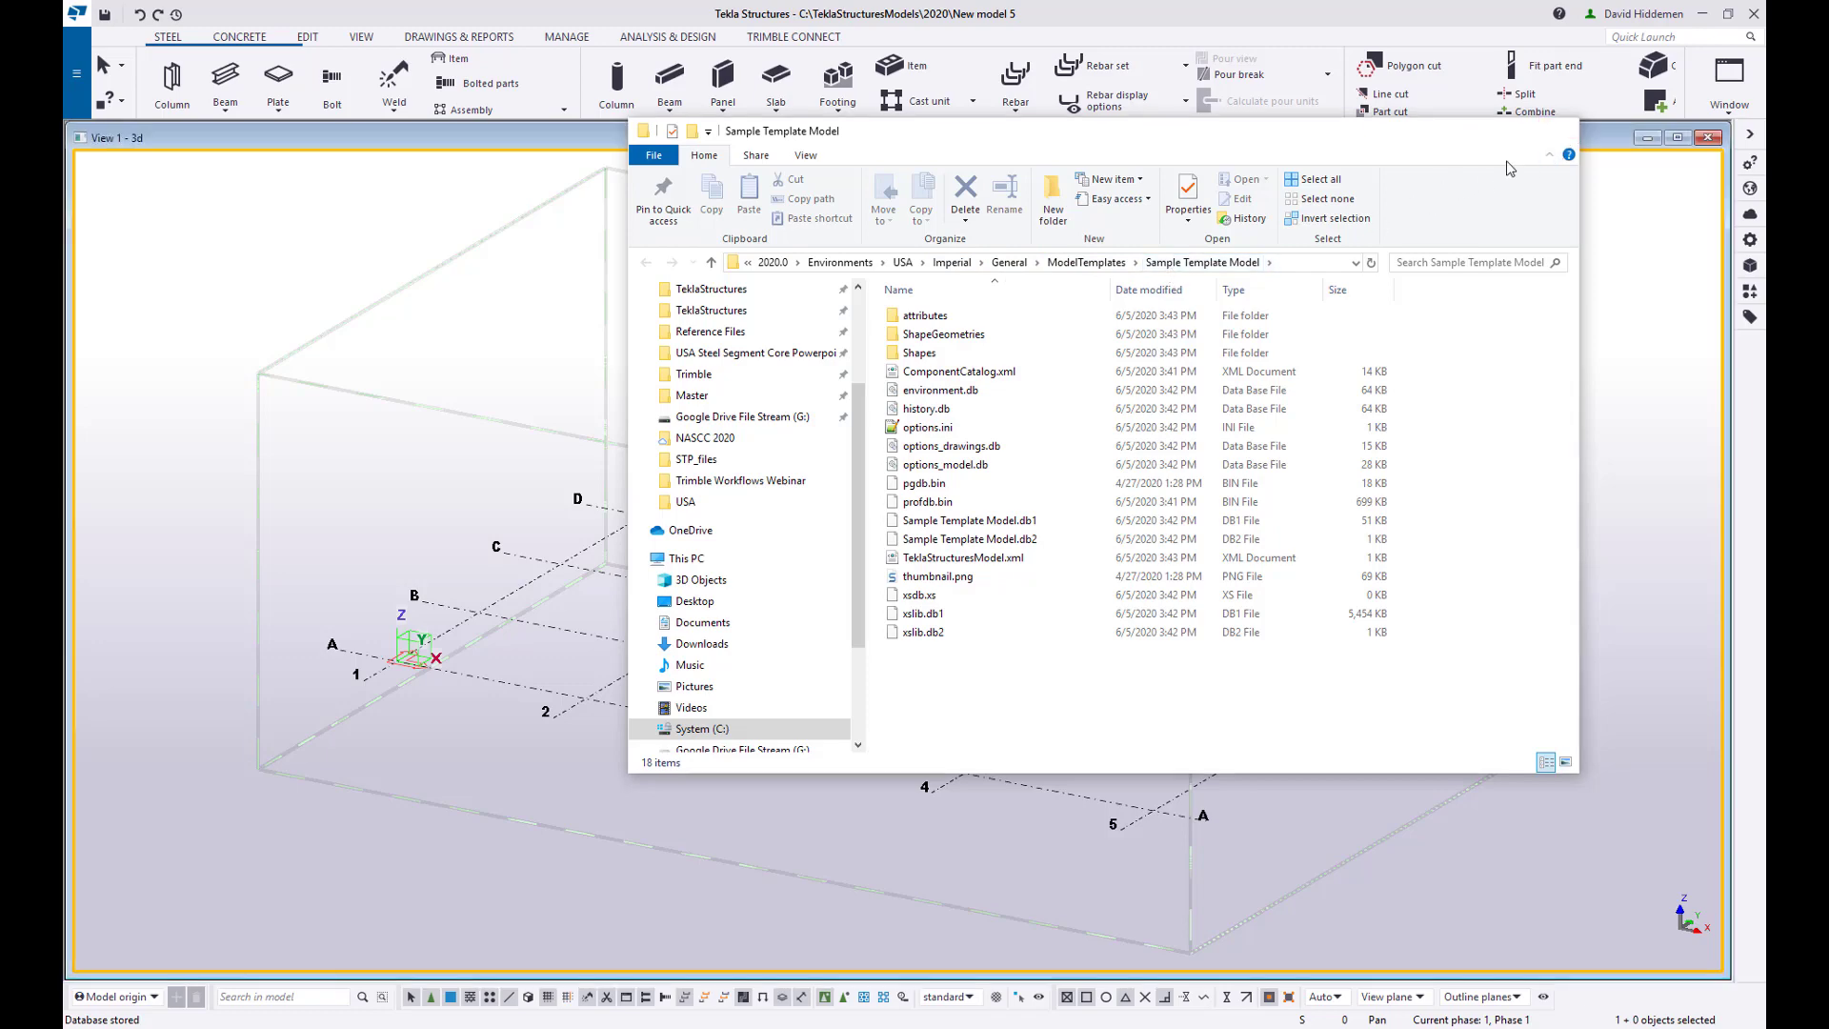
- Start a new model with Sample Template Model selected as its template
left_click(76, 107)
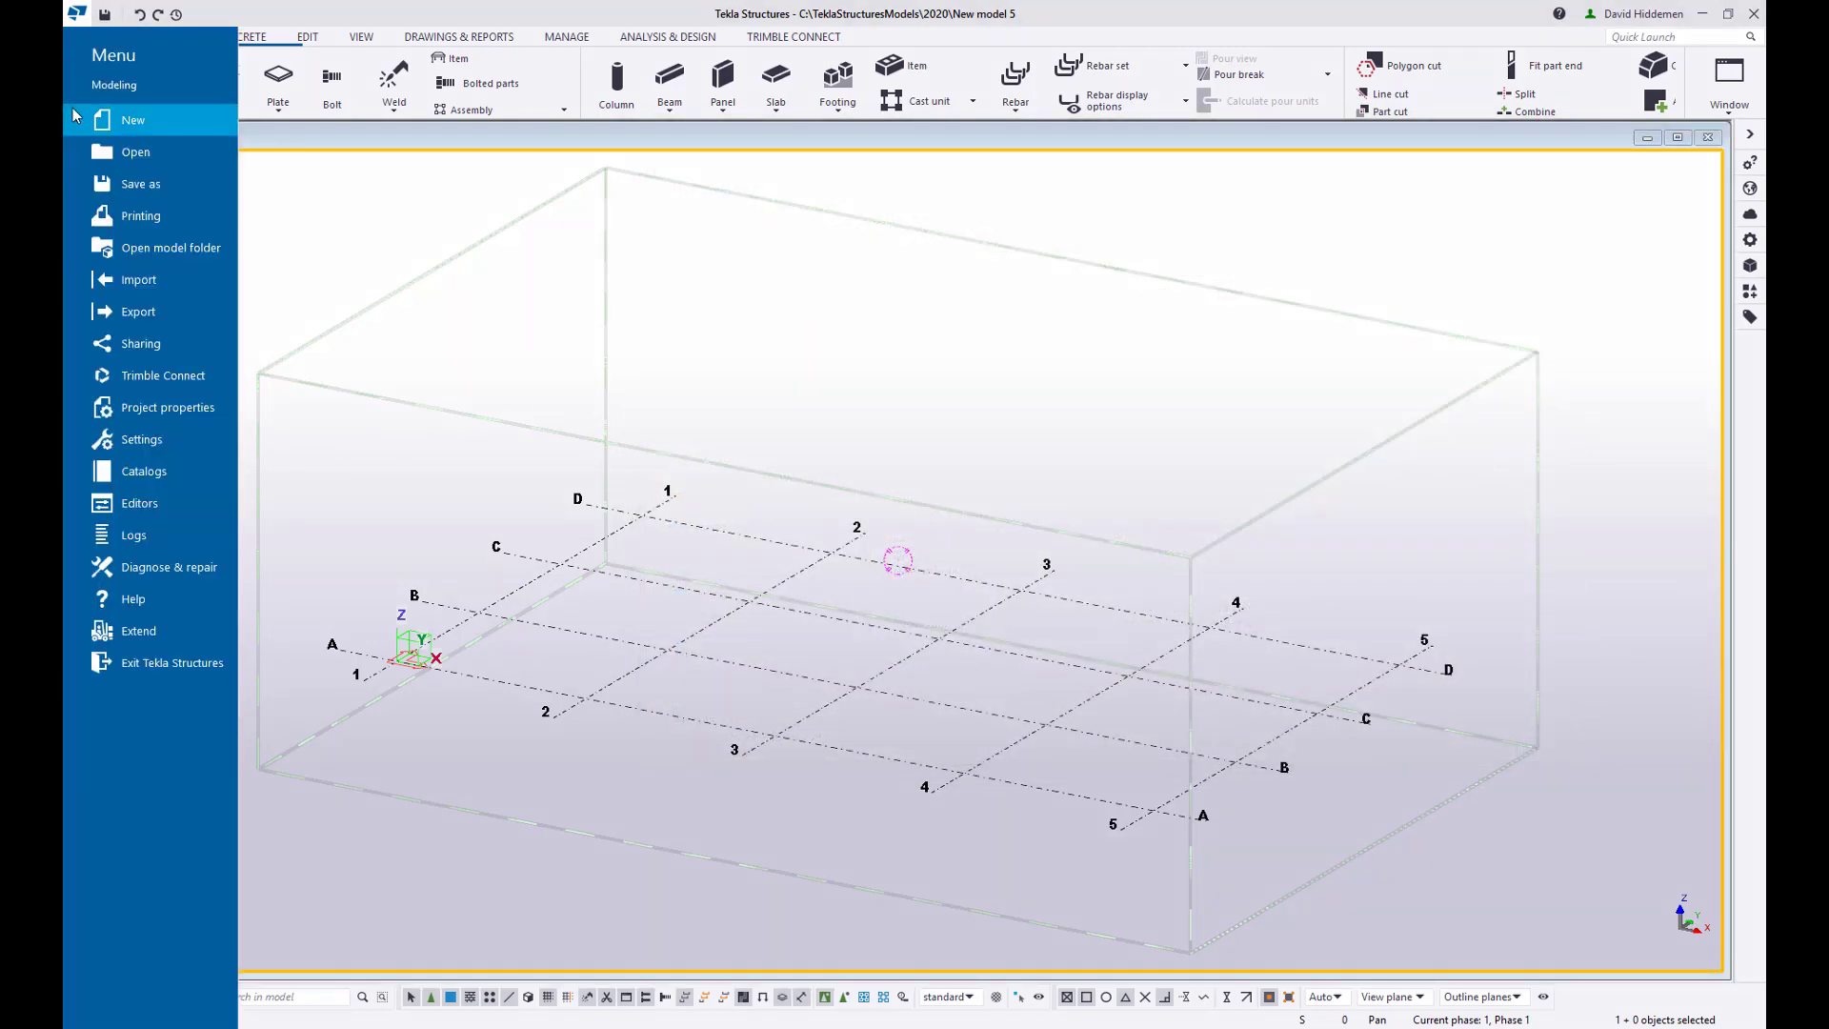
left_click(134, 124)
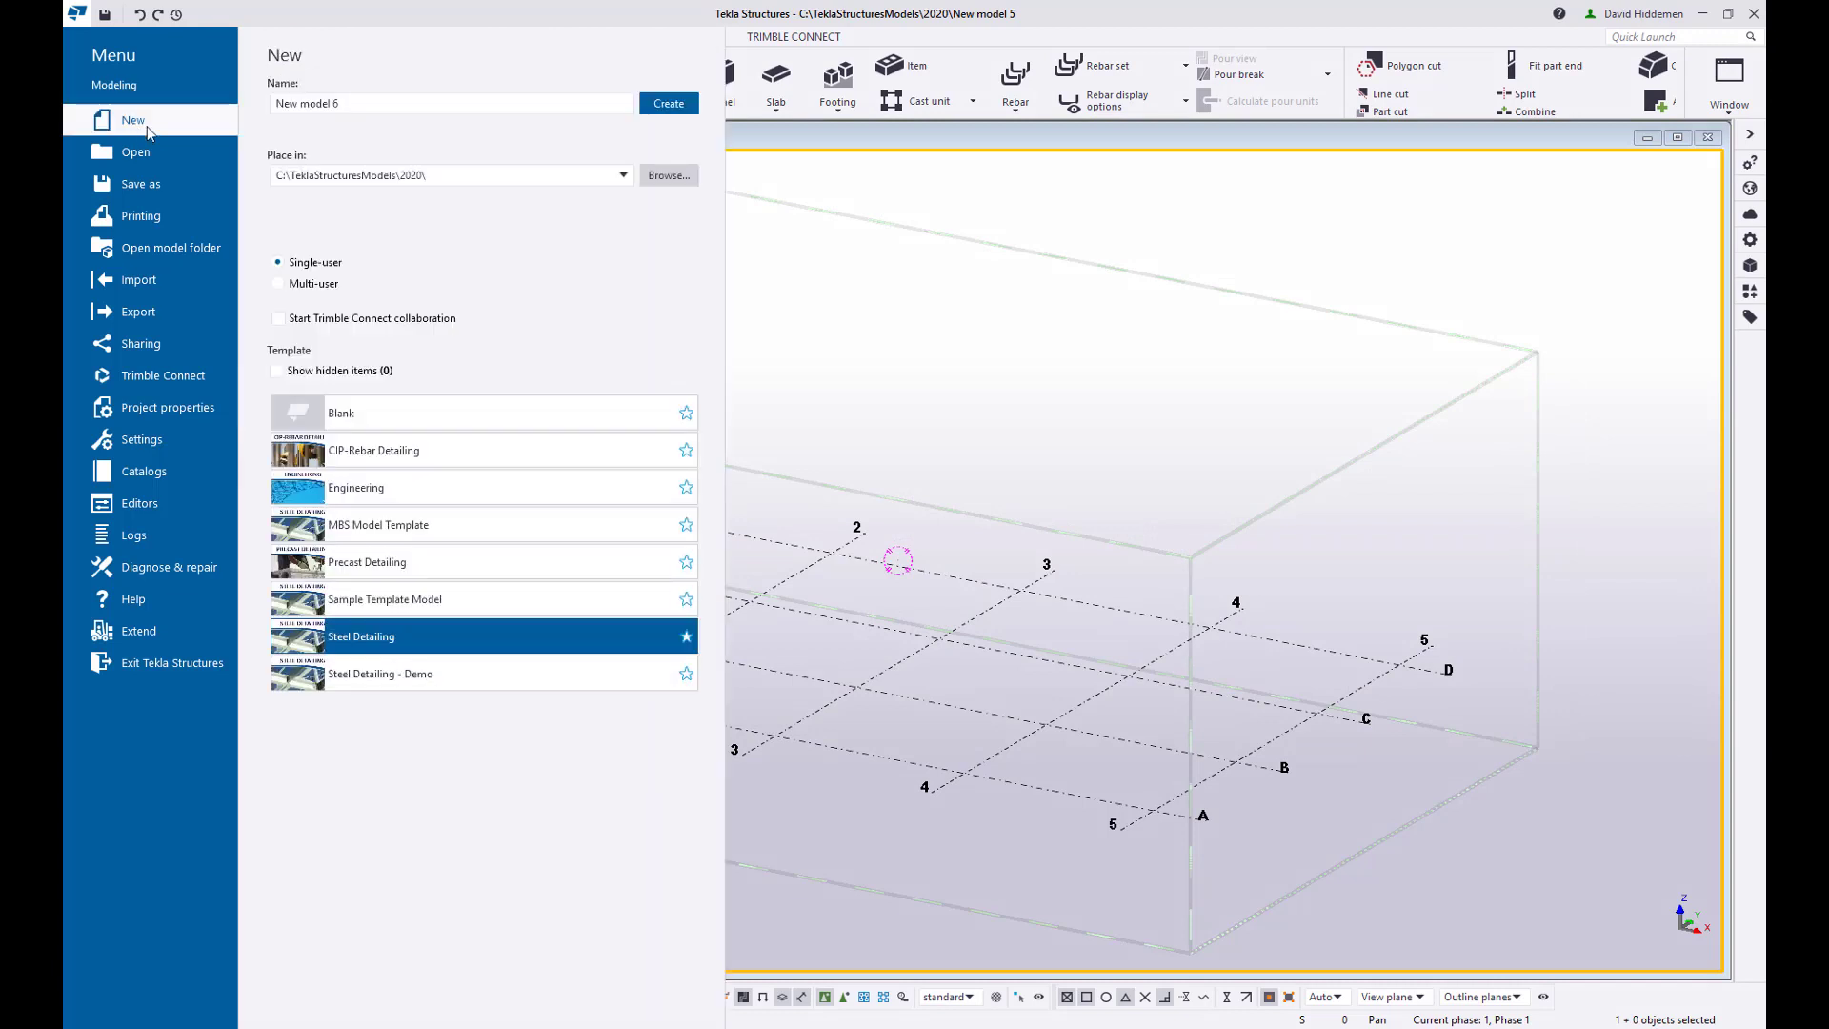
left_click(344, 600)
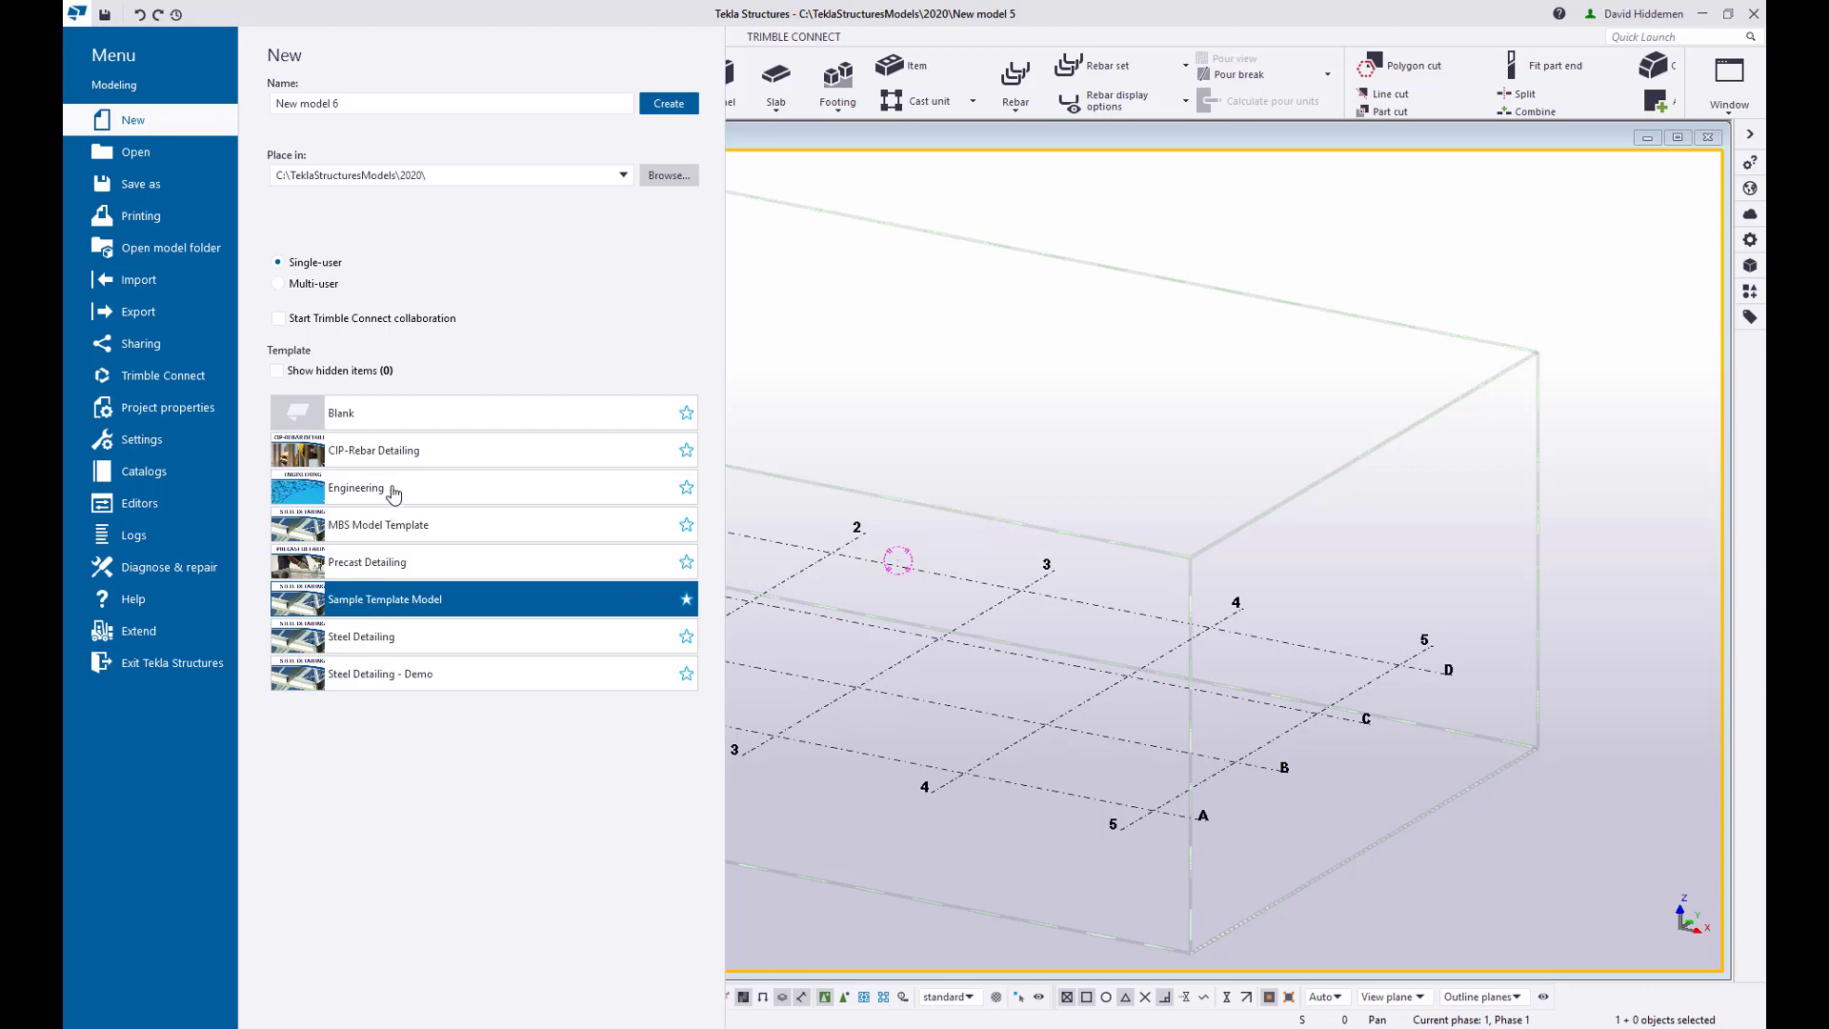
mouse_move(384, 564)
- Dismiss the new-model options without creating a model
left_click(908, 404)
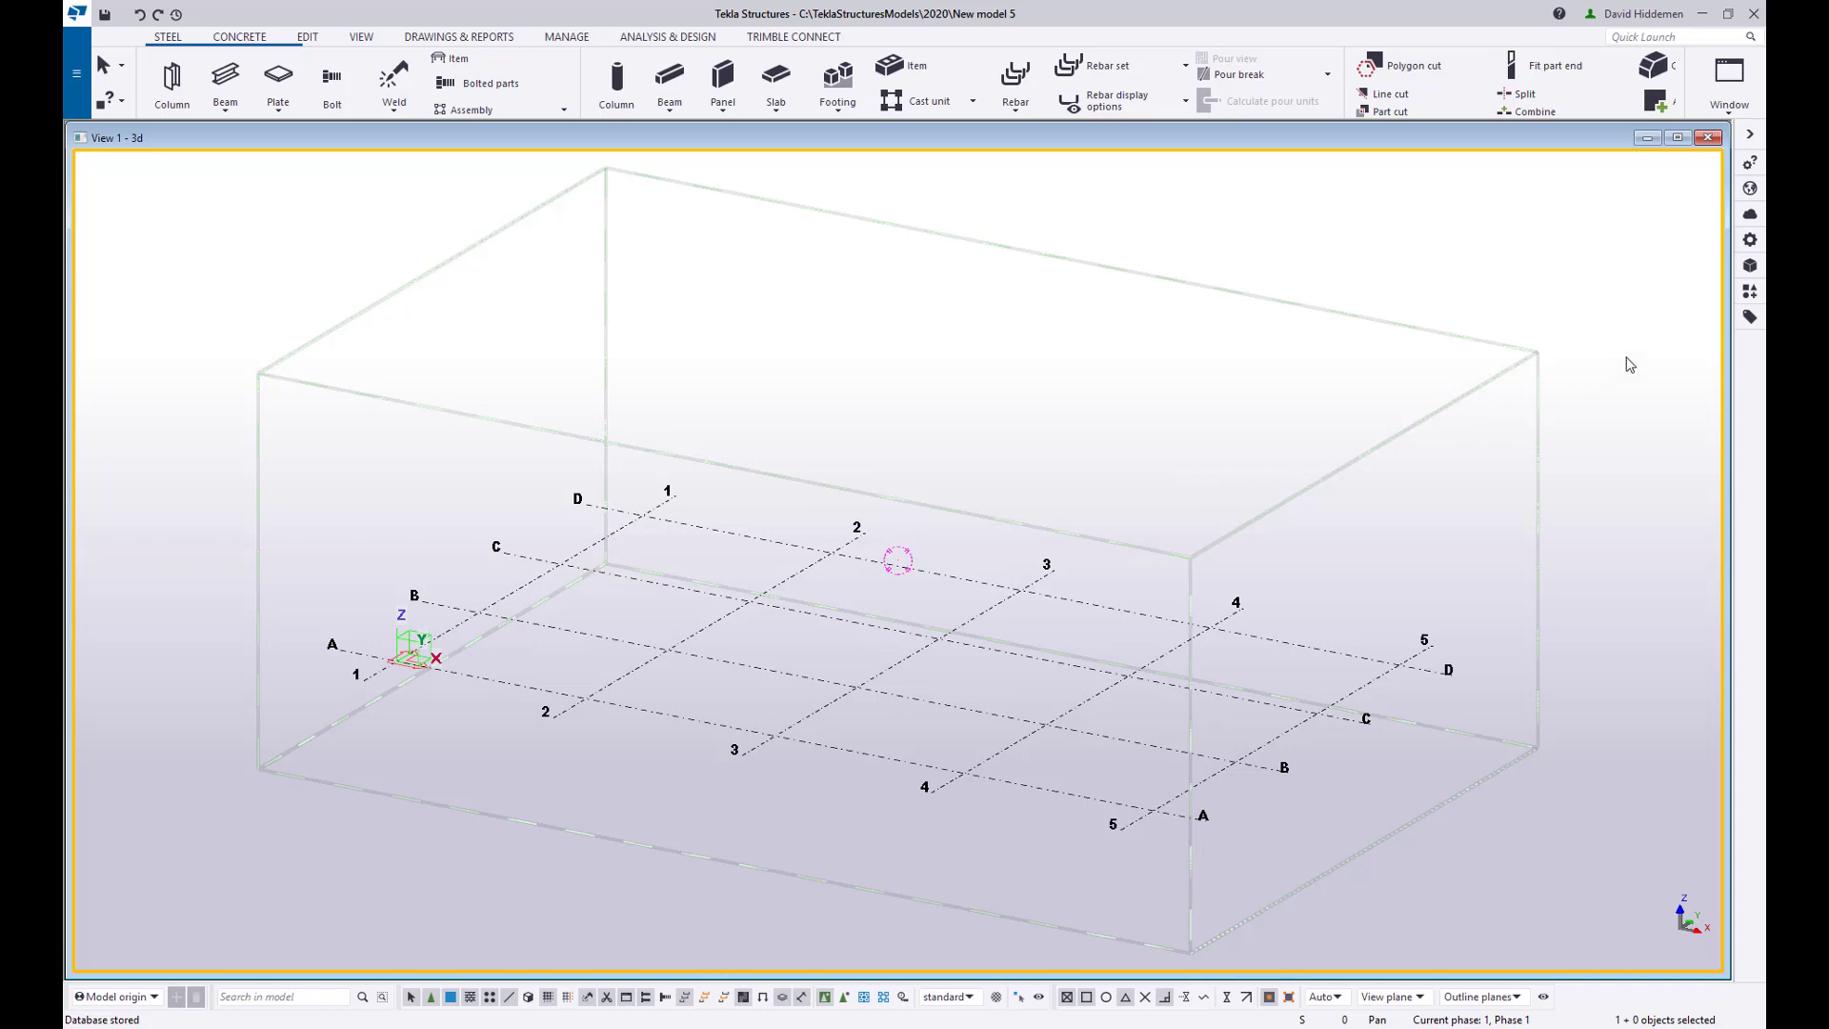
- Search the applications catalogue for 'dir' and launch the Directory browser
left_click(1747, 301)
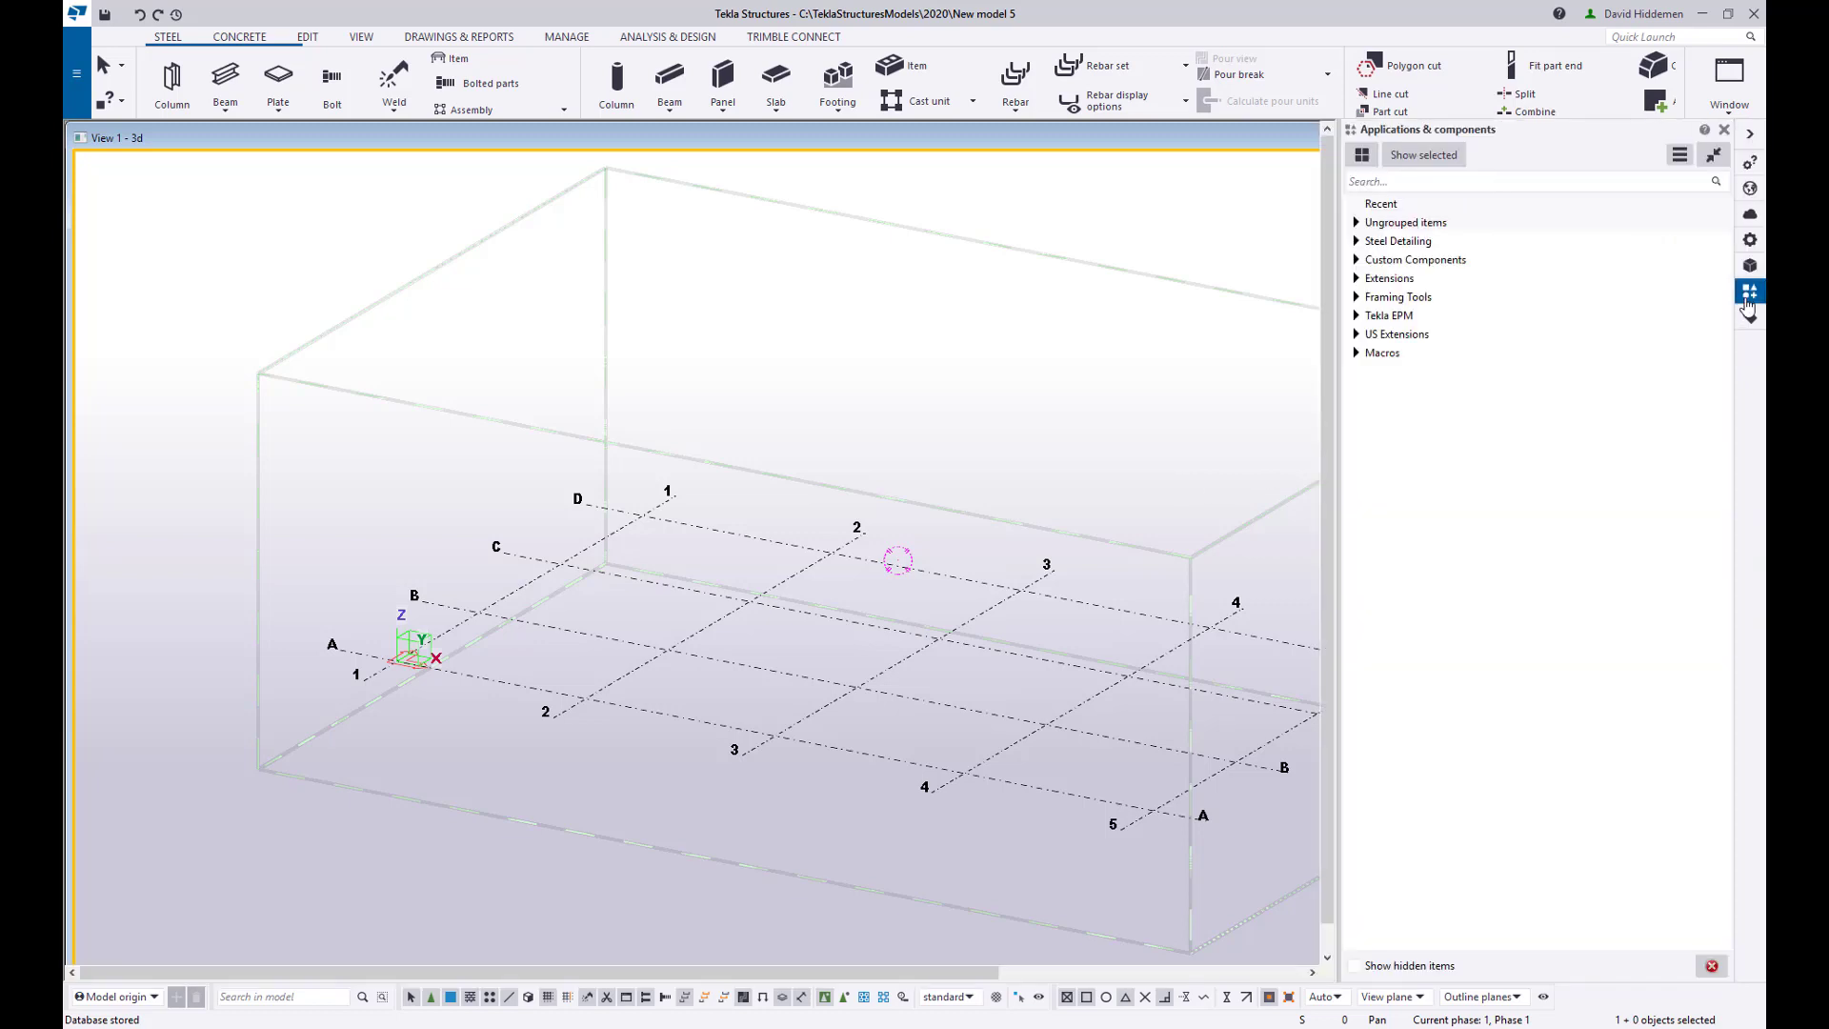
left_click(1421, 182)
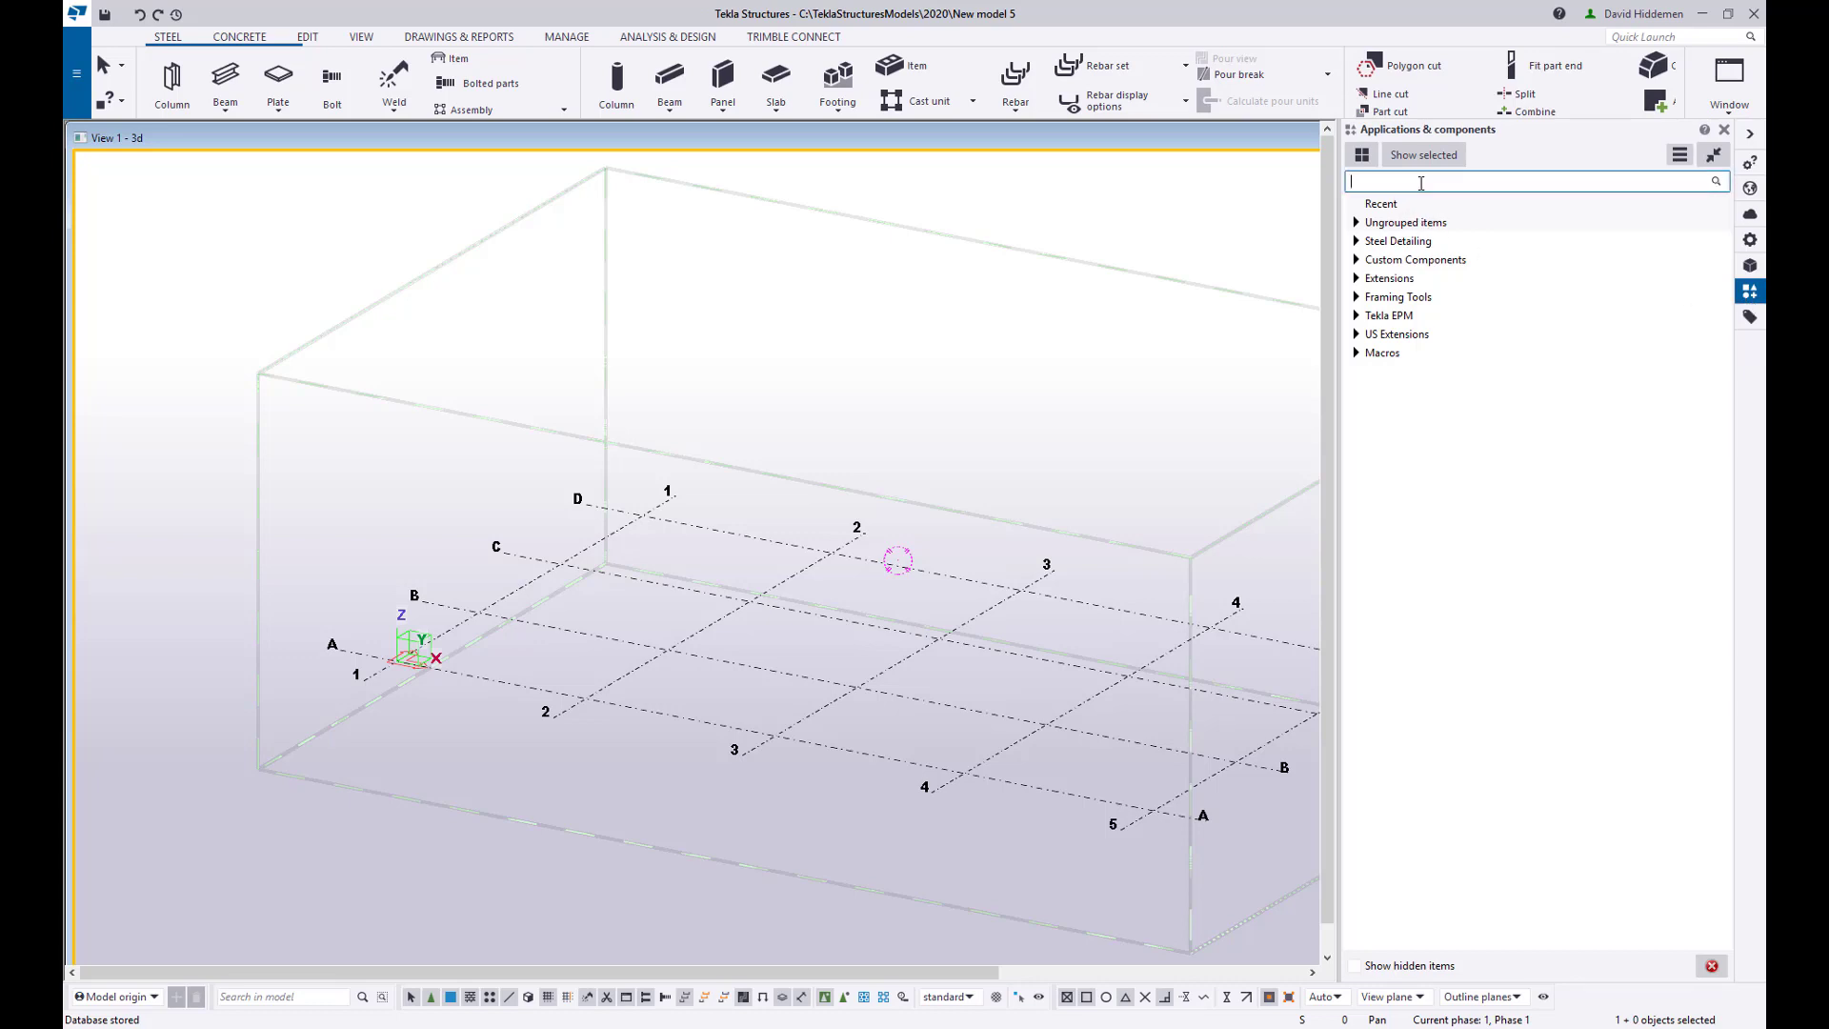
type("dir")
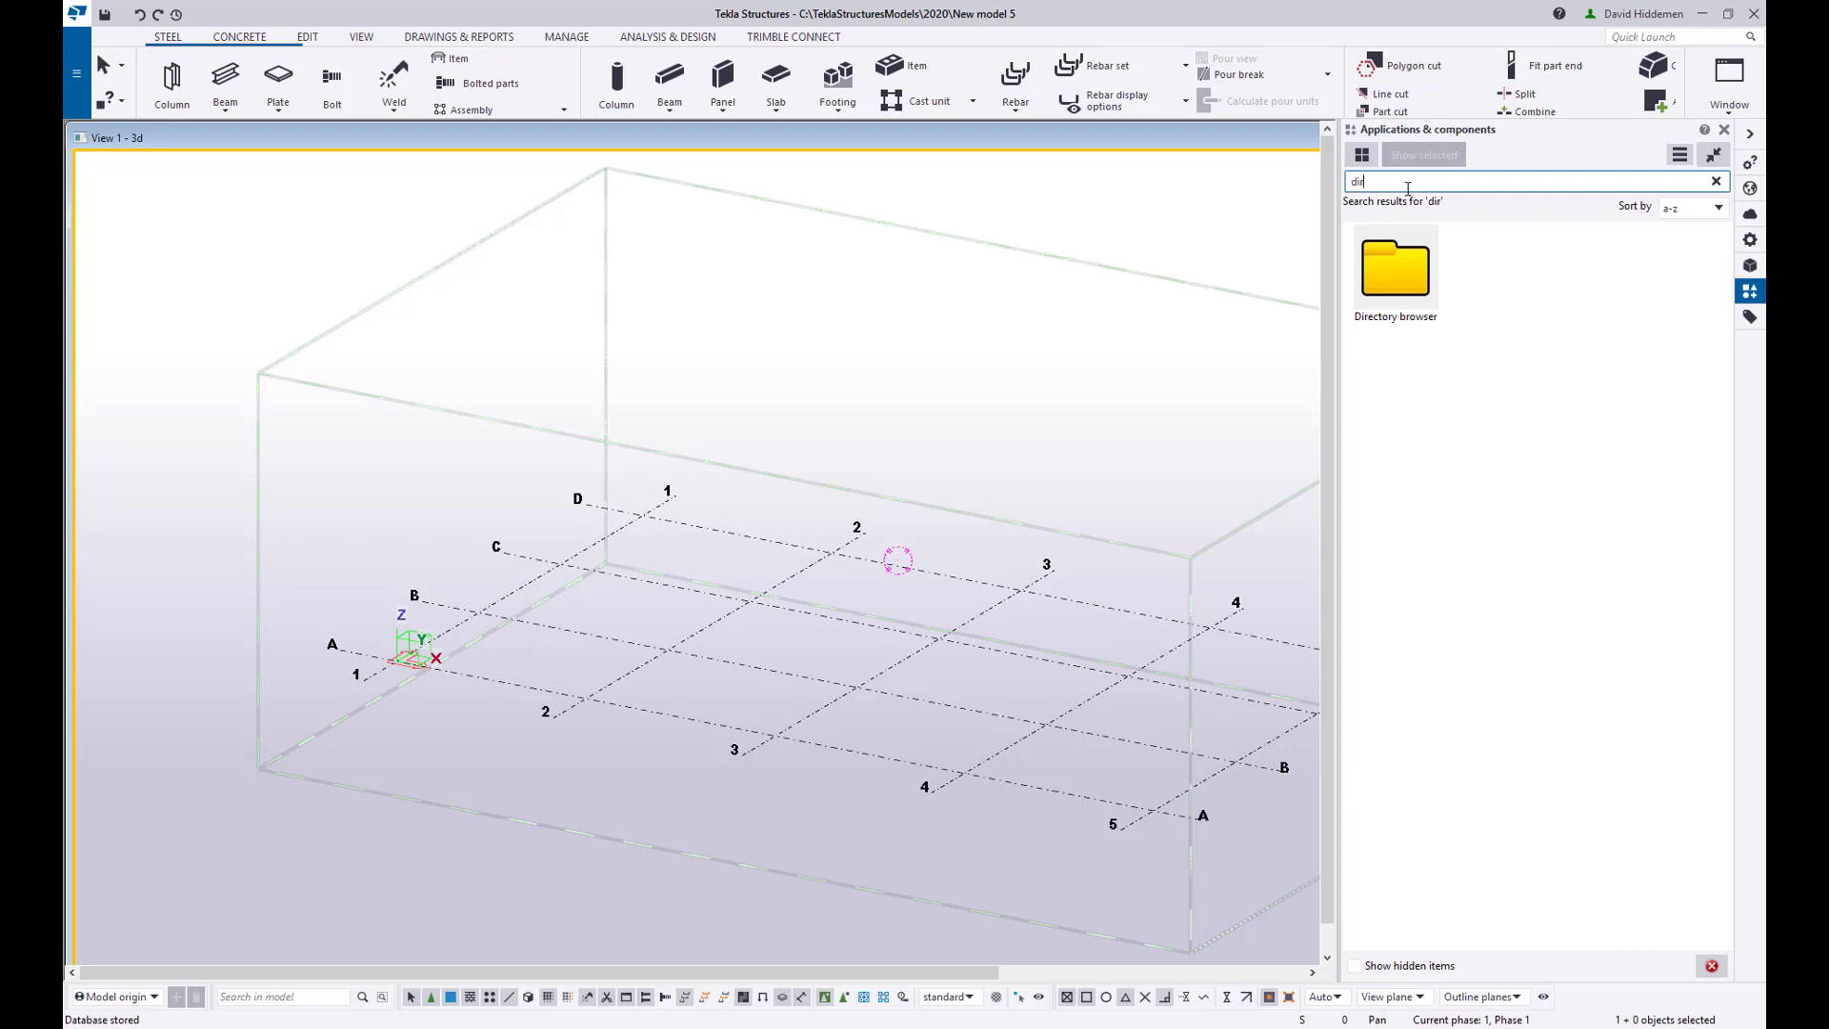
left_click(1413, 301)
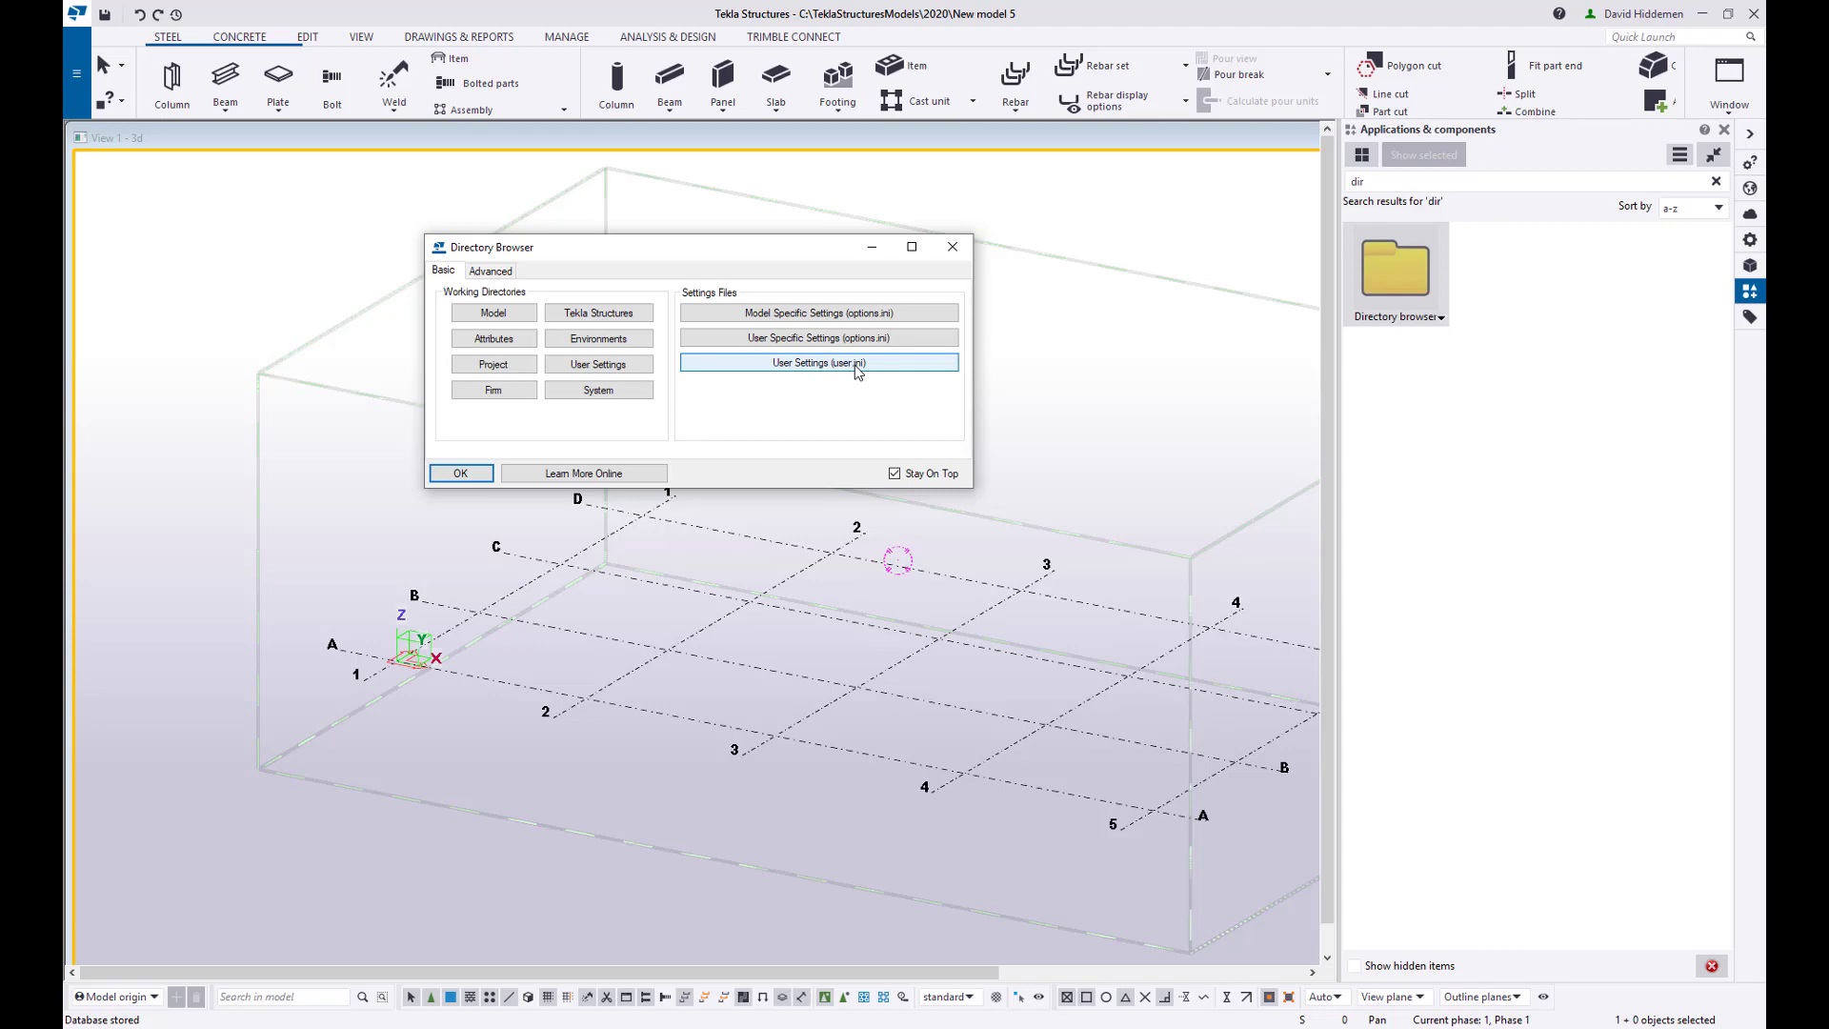
- Add line 26 'set XS_MODEL_TEMPLATE_DIRECTORY=' below line 24 in user.ini
left_click(872, 246)
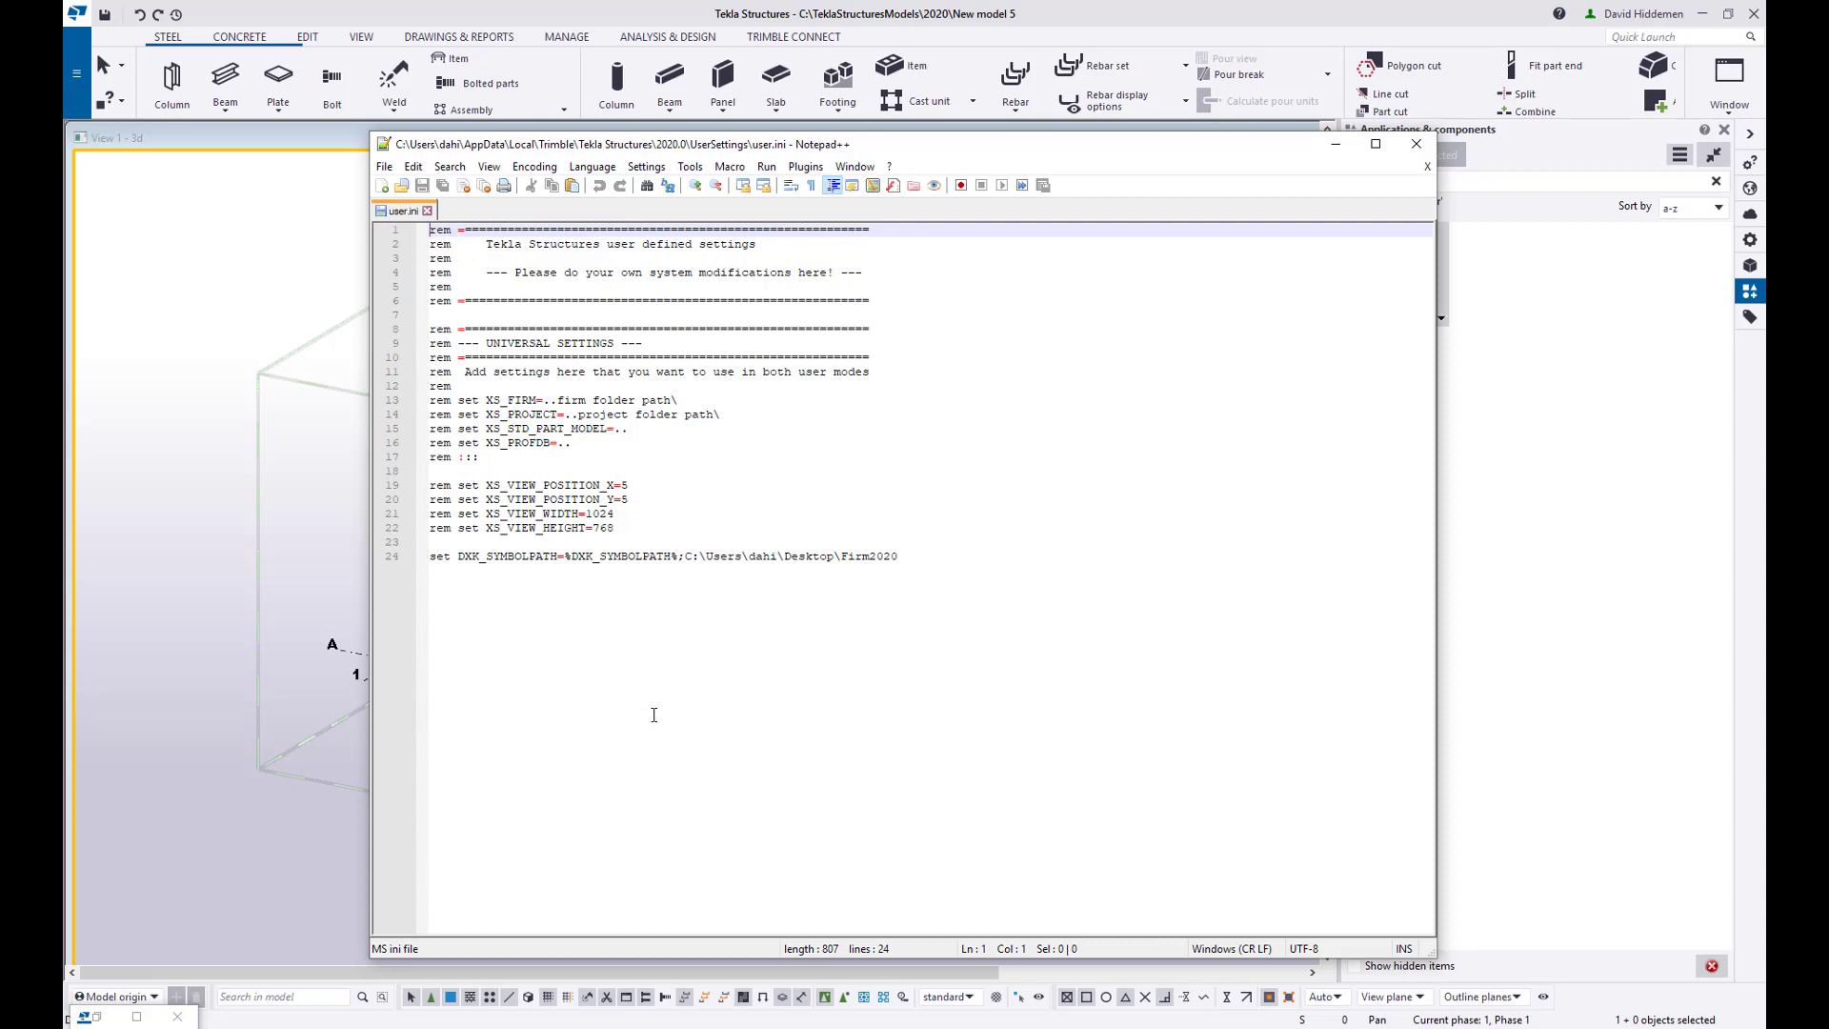
left_click(937, 561)
key("Return")
key("Return")
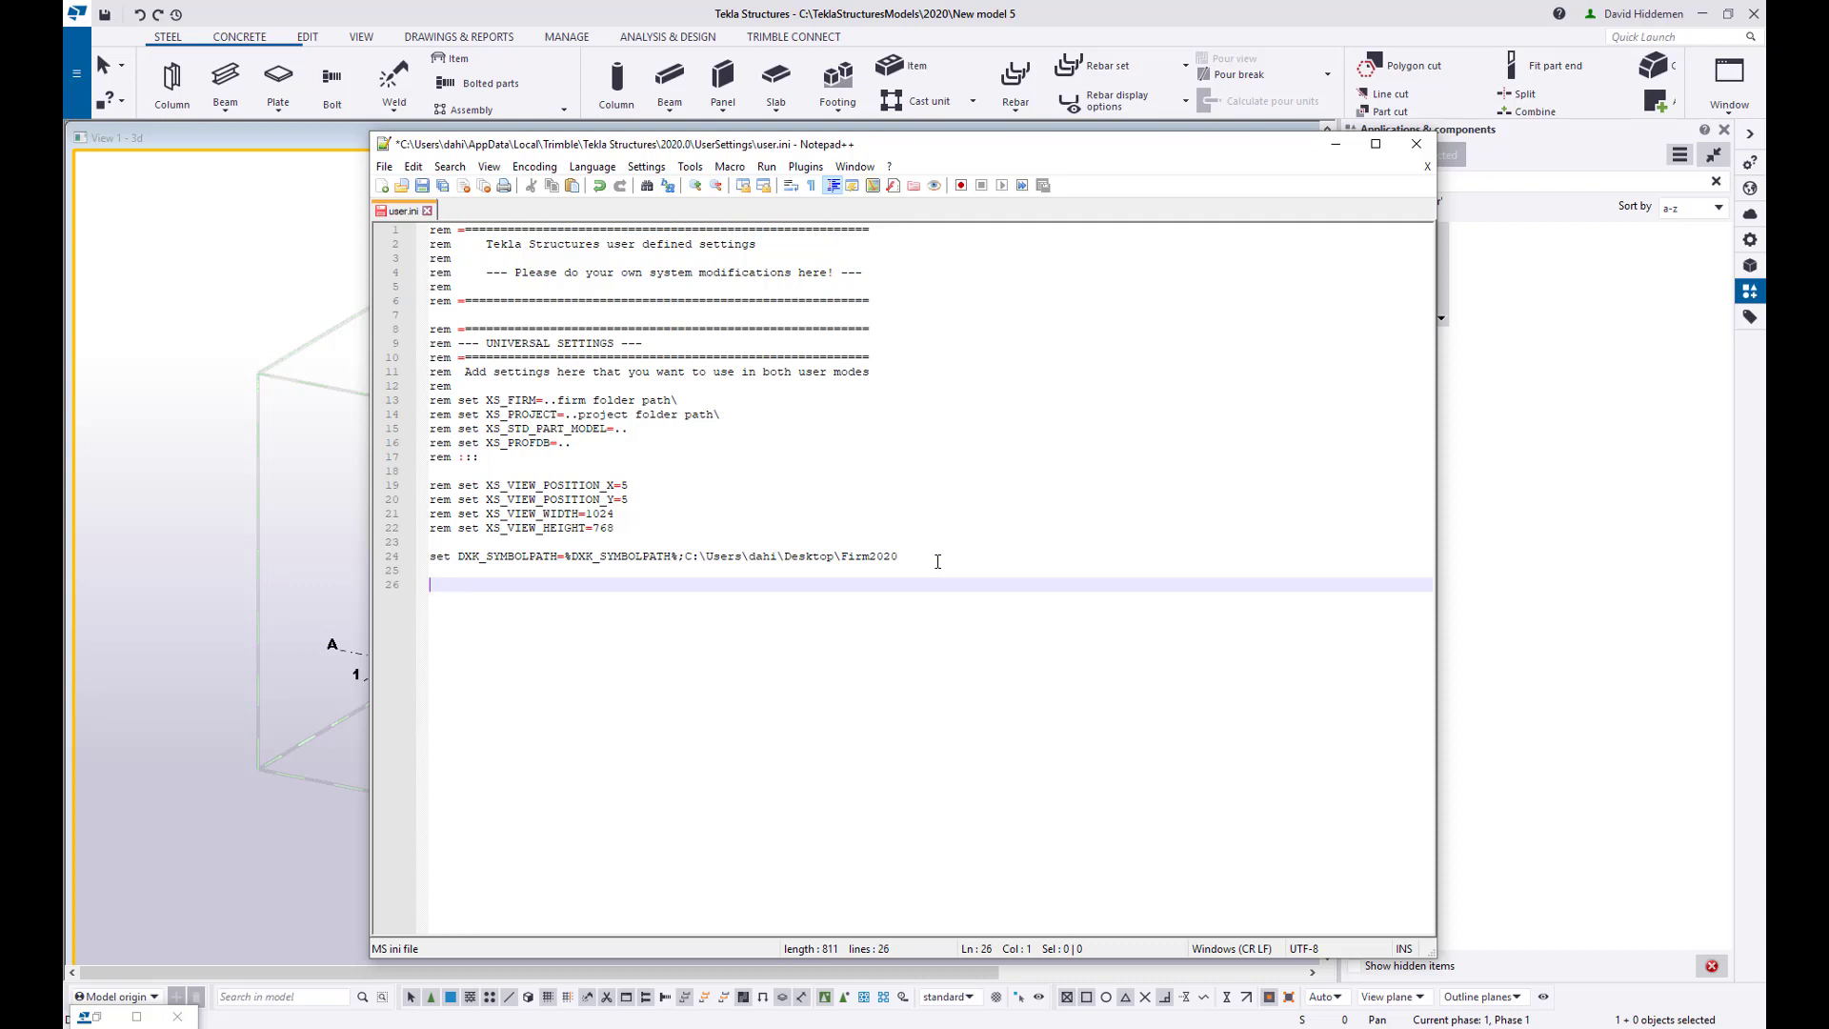
type("set")
type("set XS_MODEL_TEMPLATE_DIRECTORY=")
left_click_drag(459, 584, 685, 584)
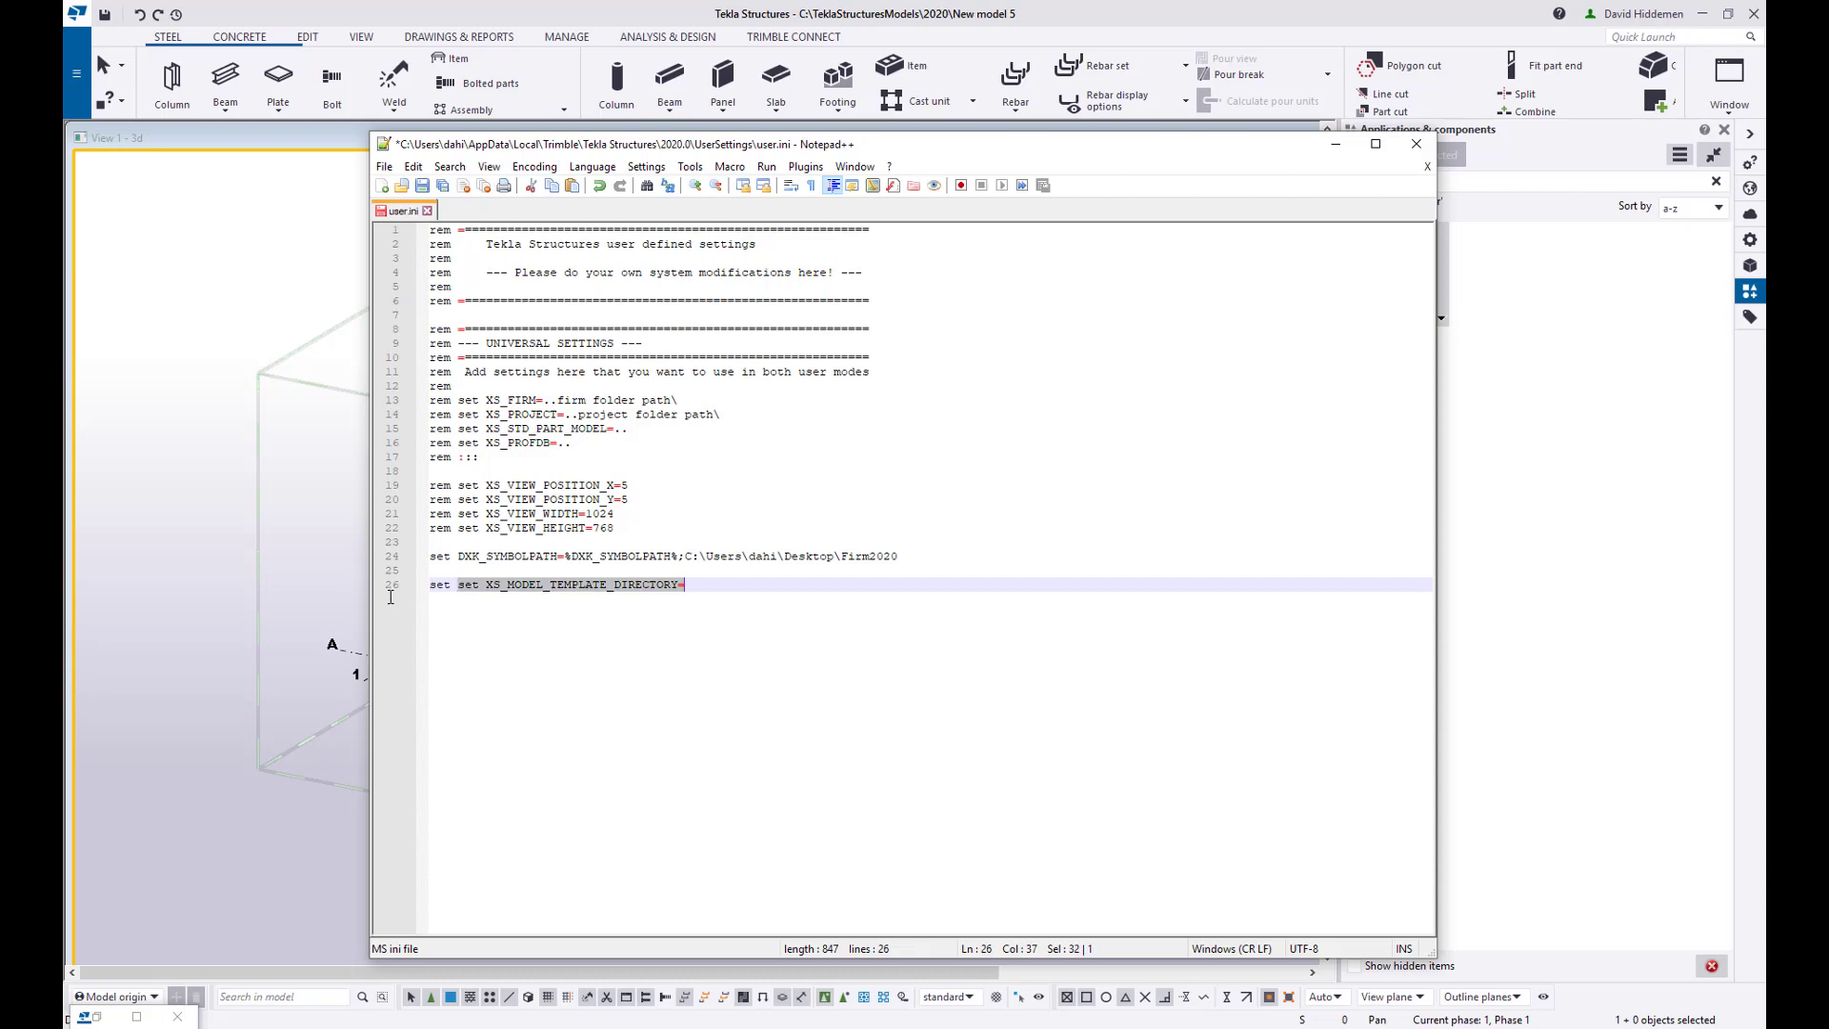
left_click(479, 584)
key("BackSpace")
key("BackSpace")
key("BackSpace")
key("BackSpace")
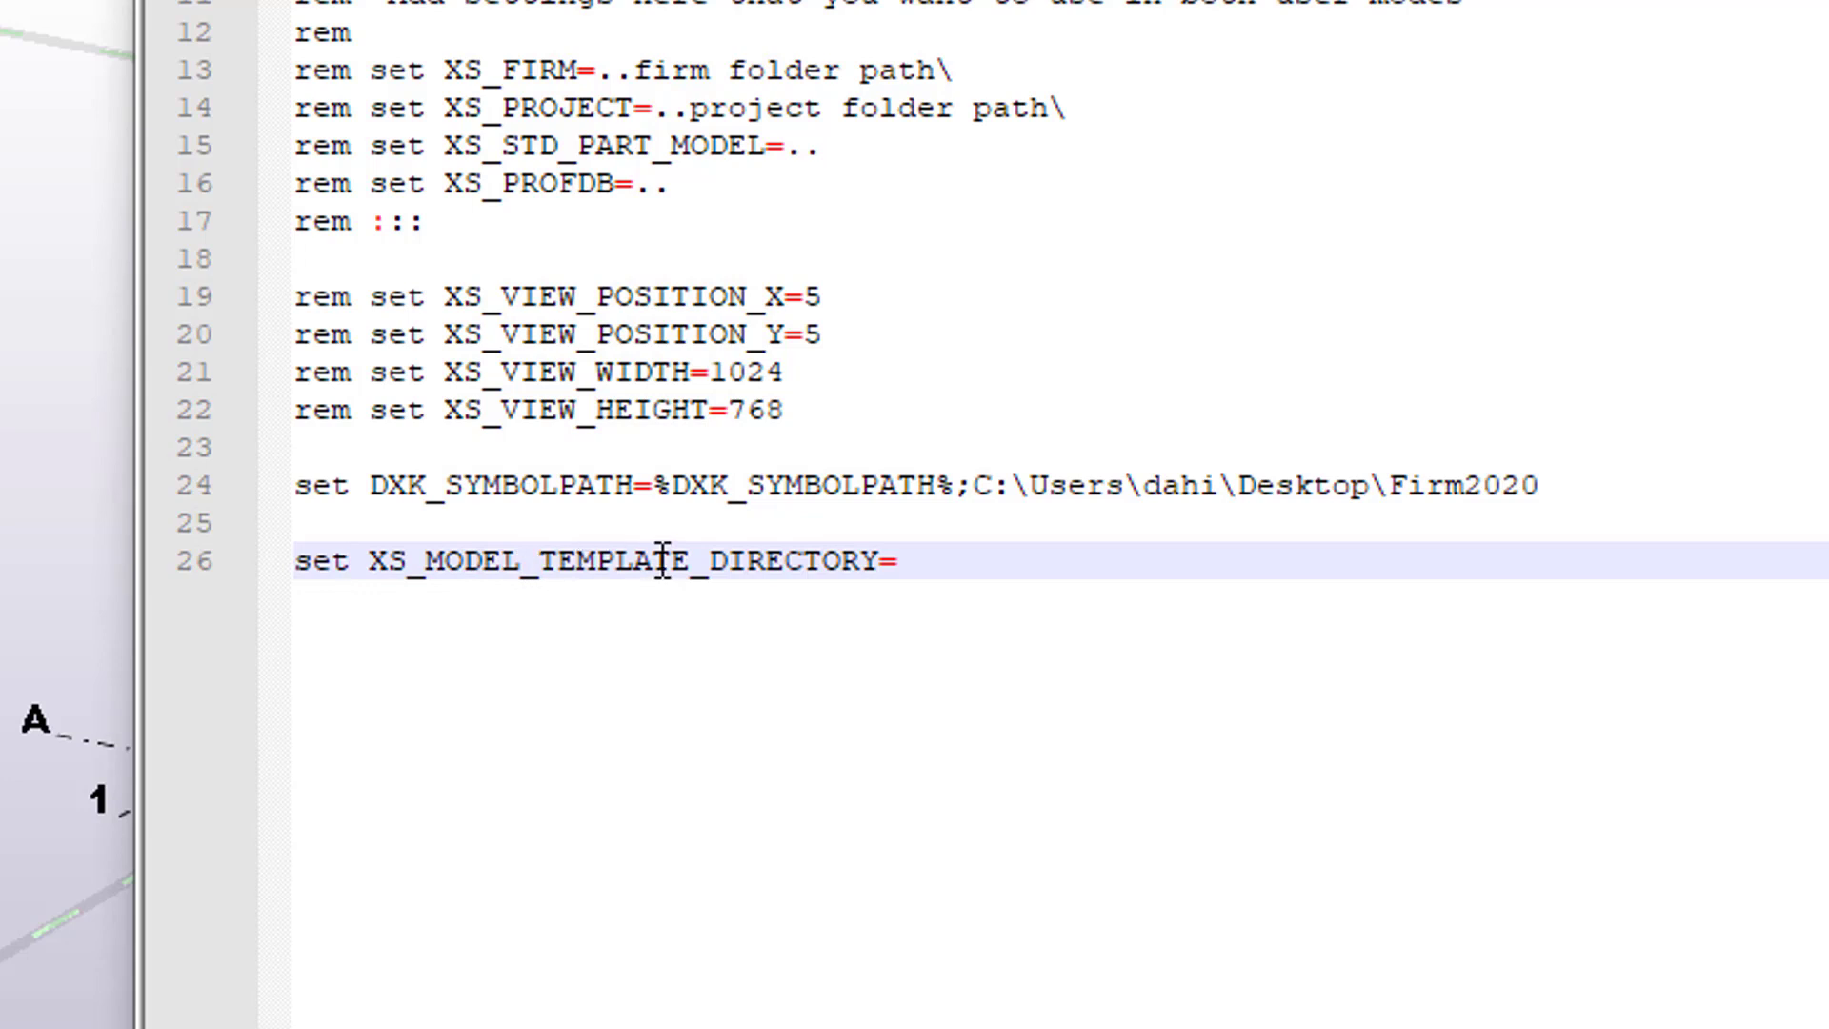
- Point line 26's XS_MODEL_TEMPLATE_DIRECTORY at X:\MyTeklaStuff\EveryonesSharedData\ModelTemplates
left_click(917, 558)
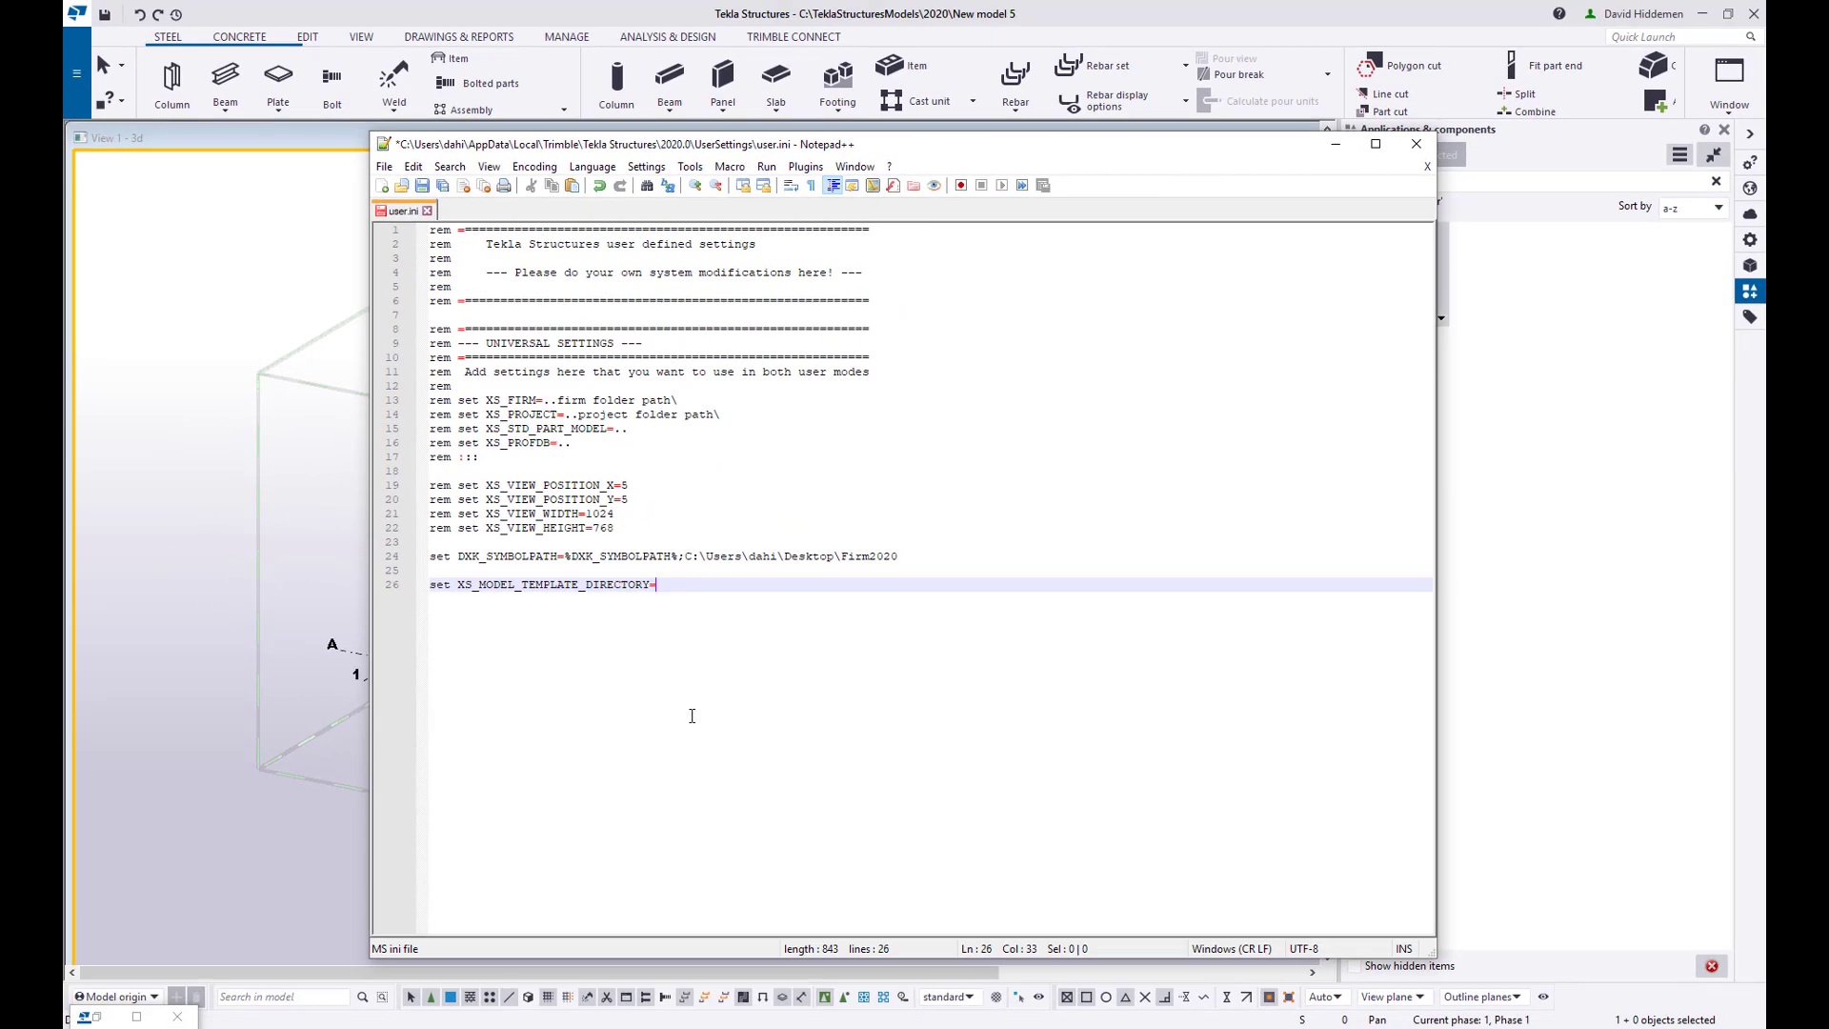
type("X:\\MyTeklaStuff\\EveryonesSharedData\\")
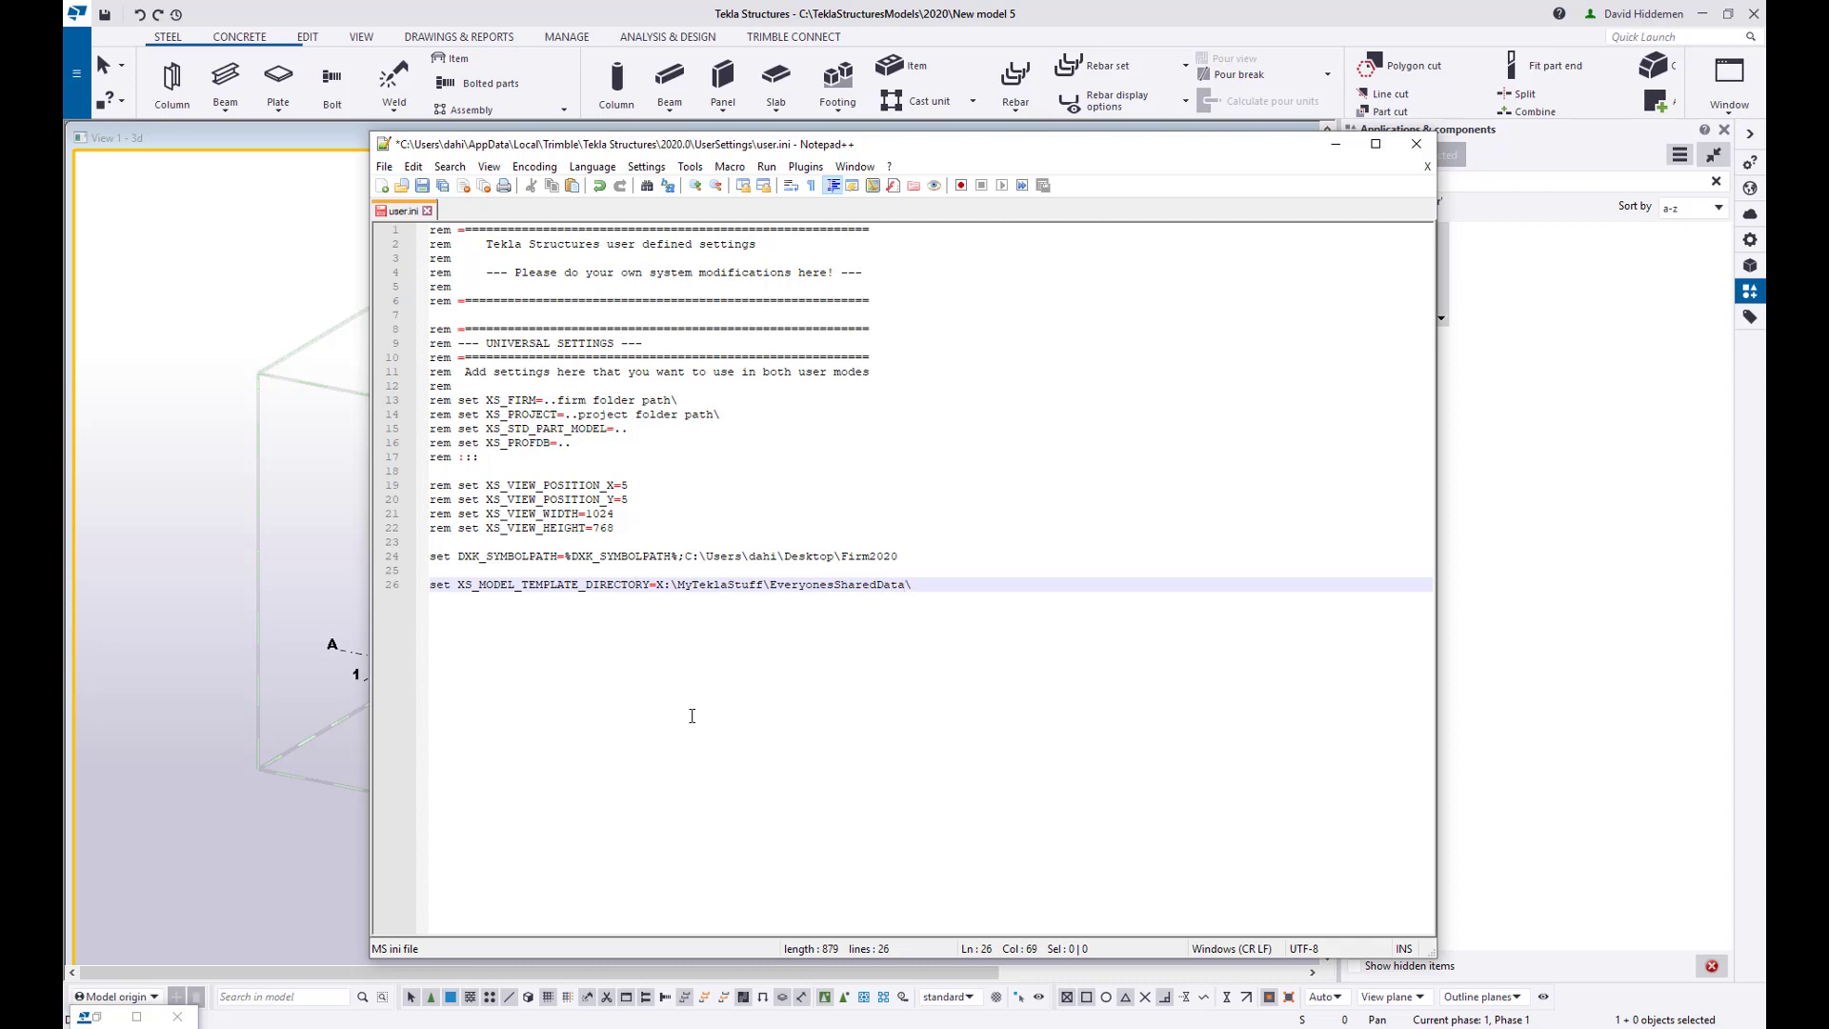
type("ModelTemplates")
- Close Notepad++ and answer the user.ini save prompt, returning to the Tekla model view
left_click(1416, 145)
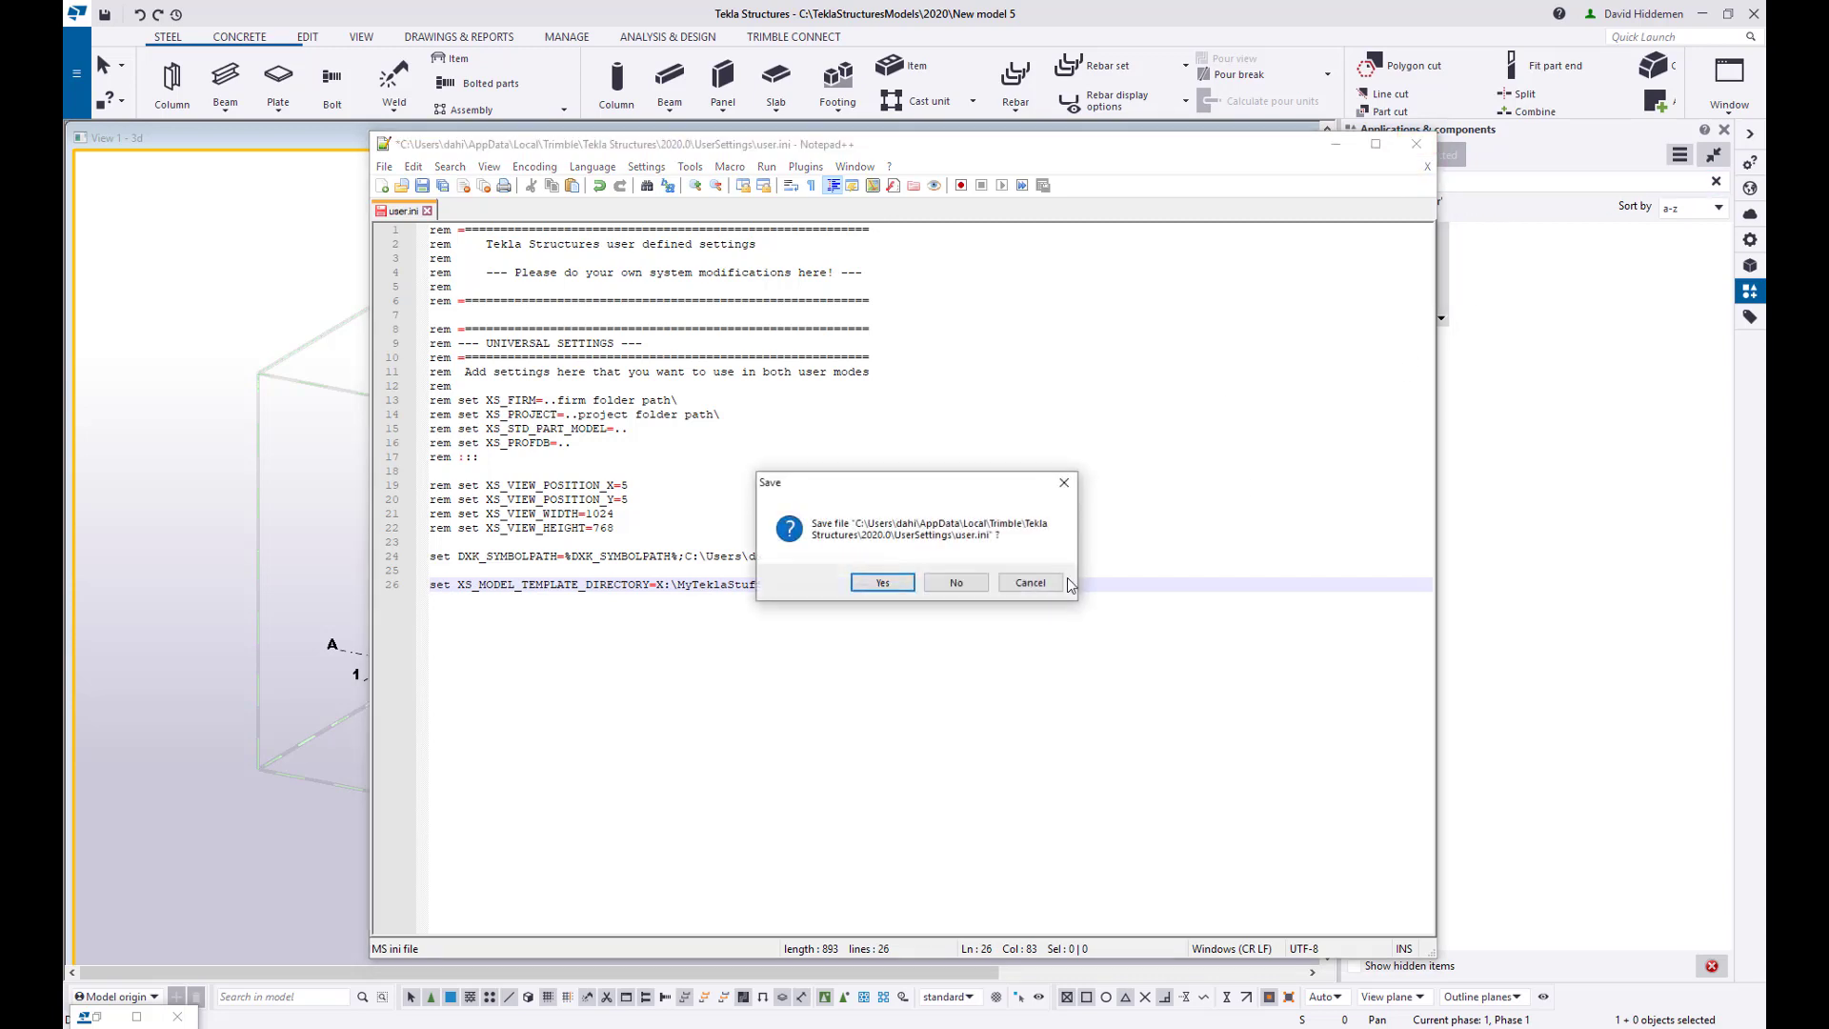
left_click(956, 582)
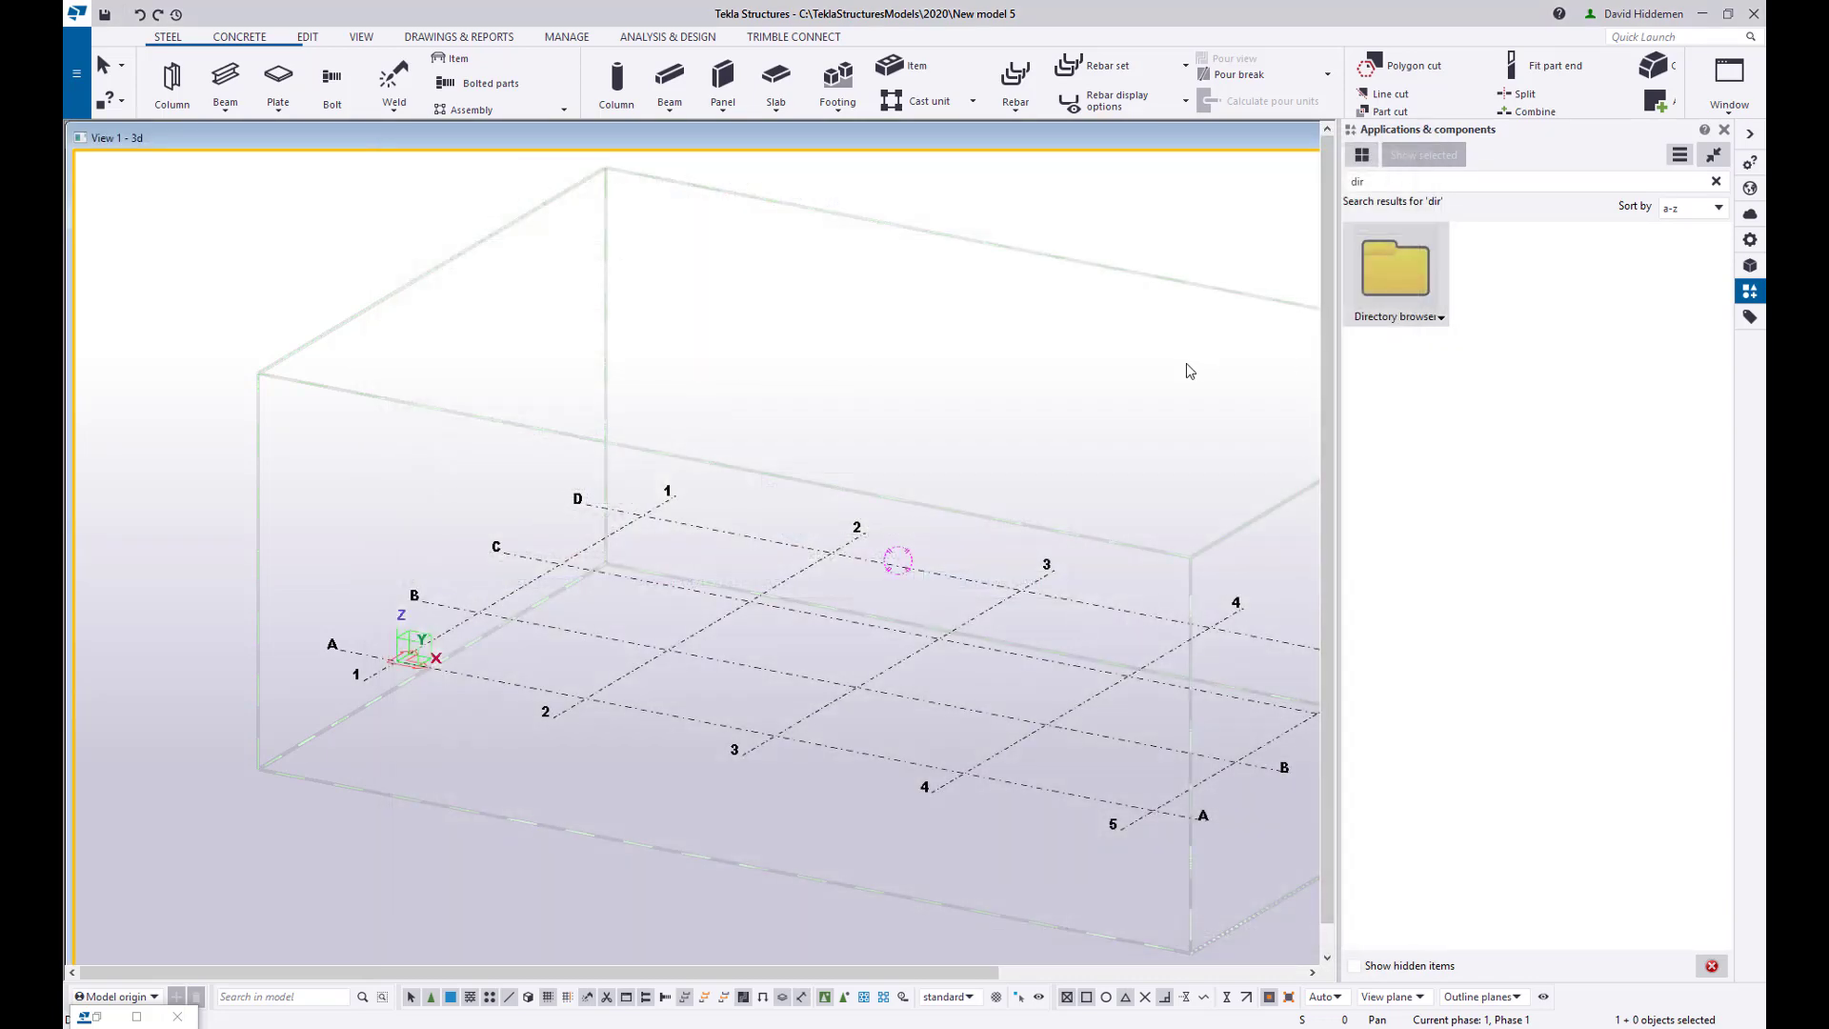